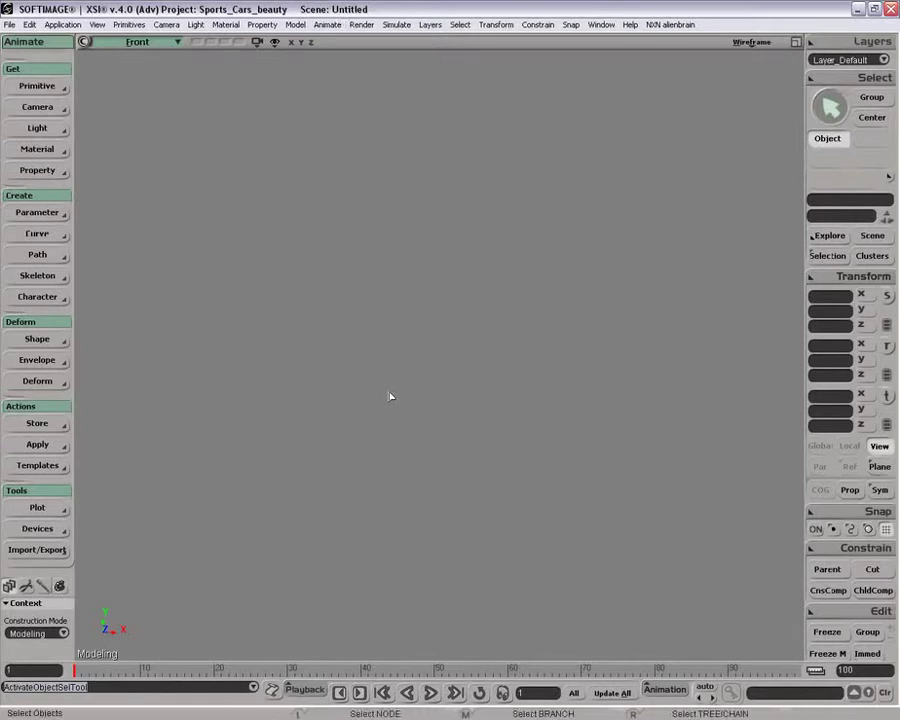
Draw a 2D skeleton chain of two bones in the Front view, bending at a middle joint and ending in a lower effector
left_click(37, 275)
left_click(139, 283)
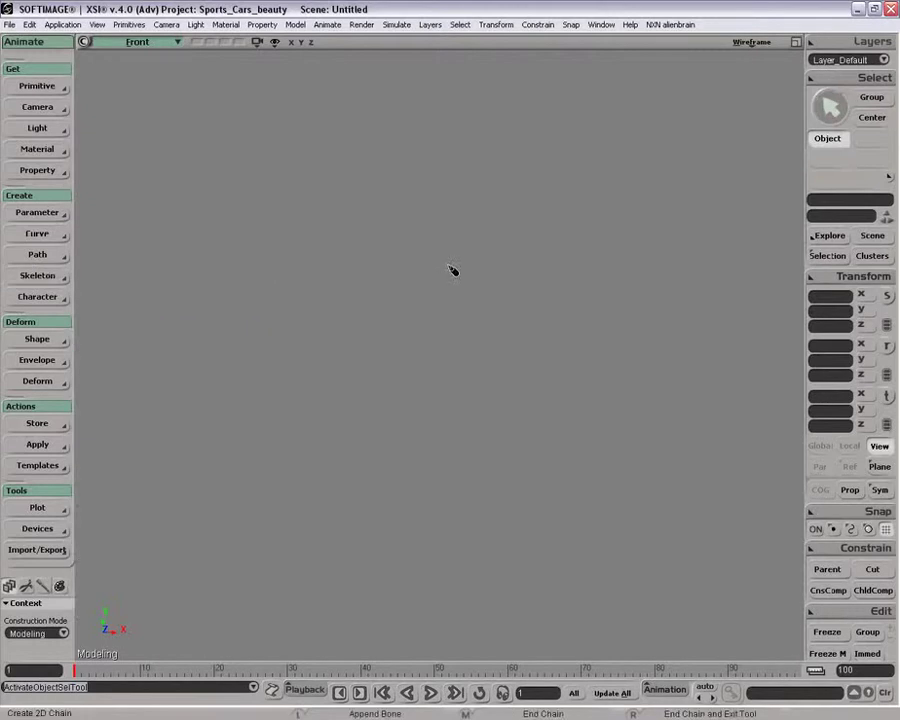
left_click(421, 237)
left_click(322, 367)
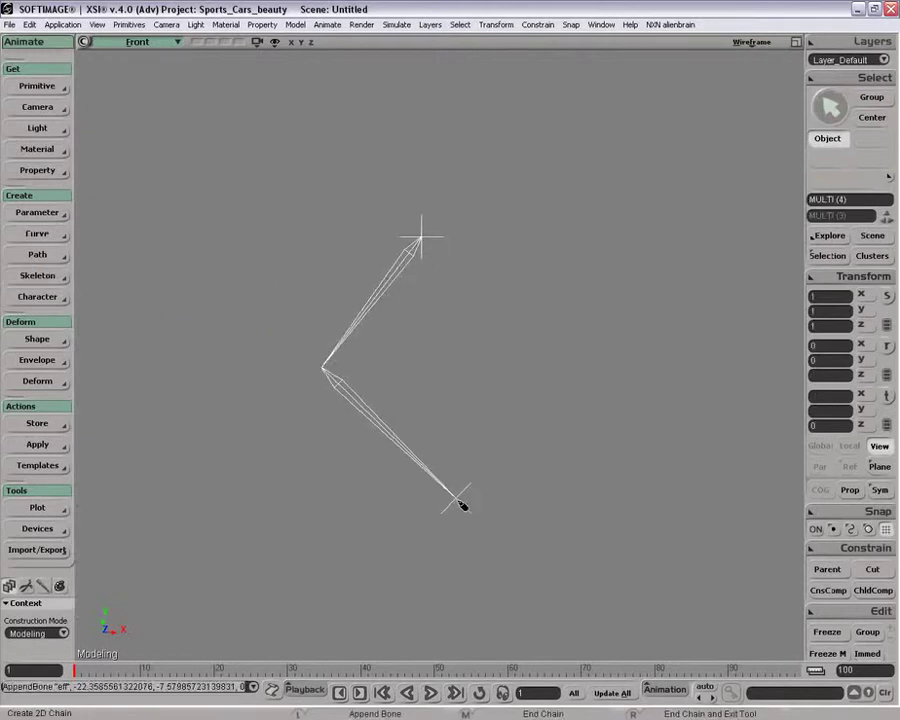
right_click(457, 497)
Select the chain's effector and translate it to re-pose both bones
left_click(493, 402)
left_click_drag(452, 474, 478, 492)
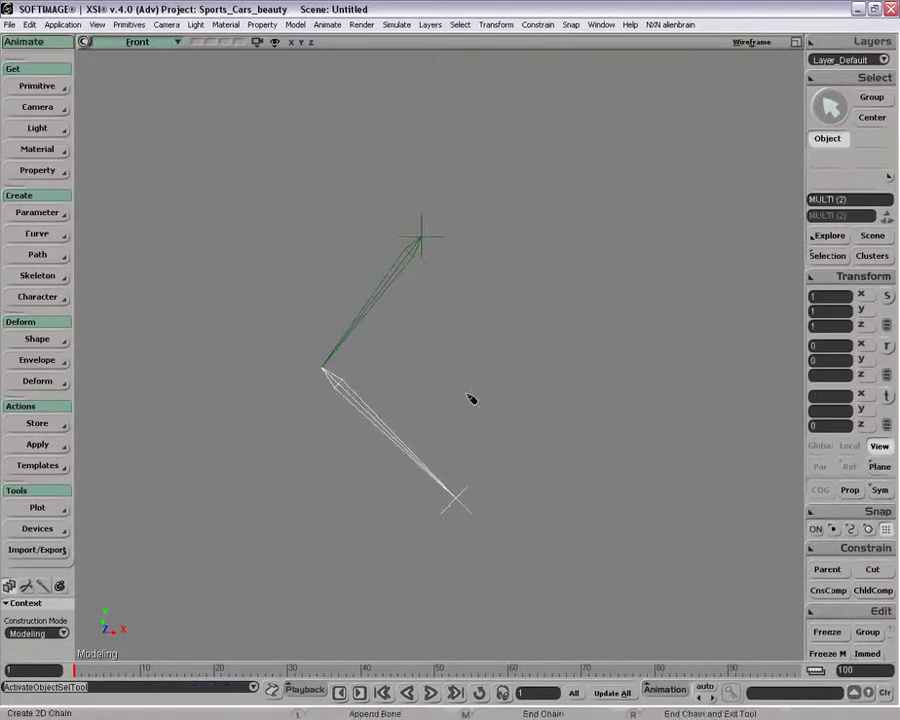
left_click(467, 486)
key("v")
left_click_drag(556, 525, 540, 540)
key("space")
Select the lower bone and rotate it about the middle joint
left_click(360, 411)
key("c")
left_click_drag(468, 392, 492, 398)
key("space")
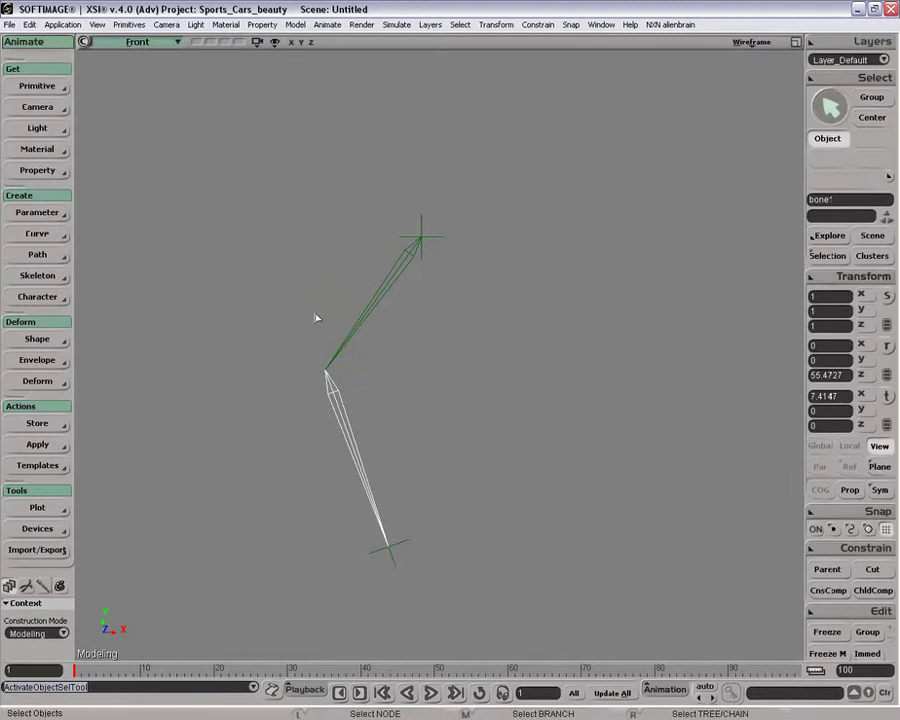
Select the upper bone, rotate it slightly about the root, and clear the selection
left_click_drag(316, 318, 366, 339)
key("c")
left_click_drag(473, 403, 432, 338)
key("space")
left_click(430, 334)
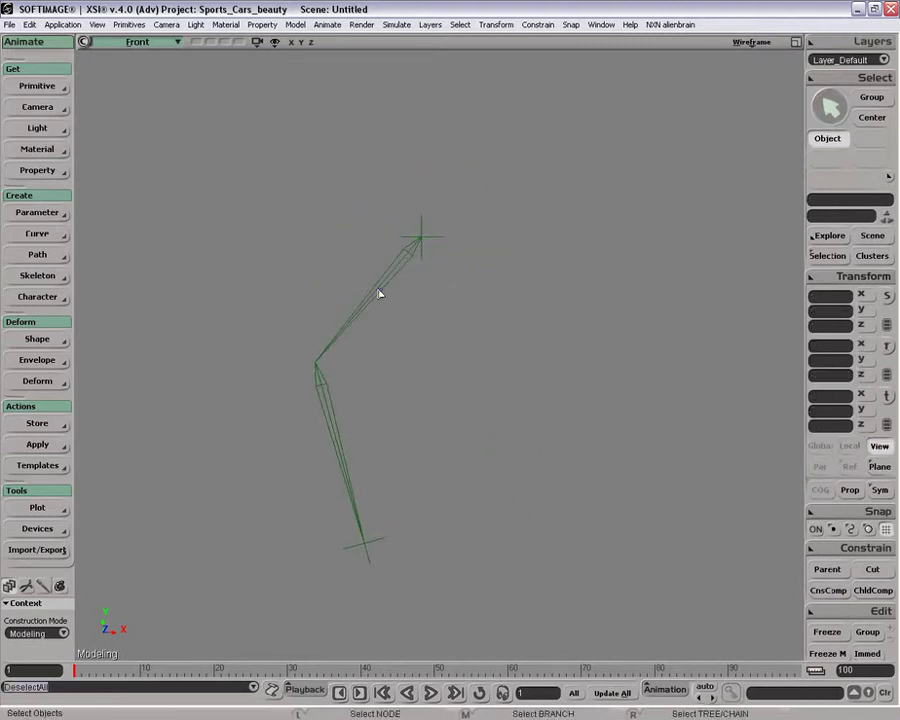
Select the upper bone, switch the selection to the lower bone, and rotate that bone again
left_click(382, 294)
right_click(421, 250)
left_click(410, 256)
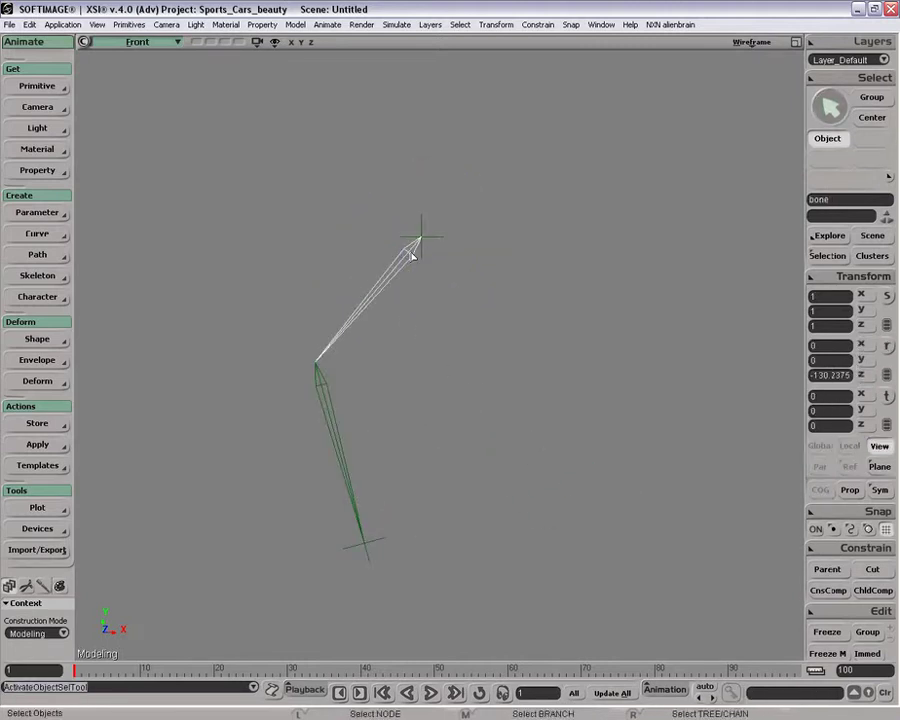
left_click(325, 407)
key("c")
left_click_drag(388, 418, 470, 514)
key("space")
Translate the effector closer to the root so that the chain folds more tightly
key("v")
left_click_drag(458, 574, 417, 568)
key("space")
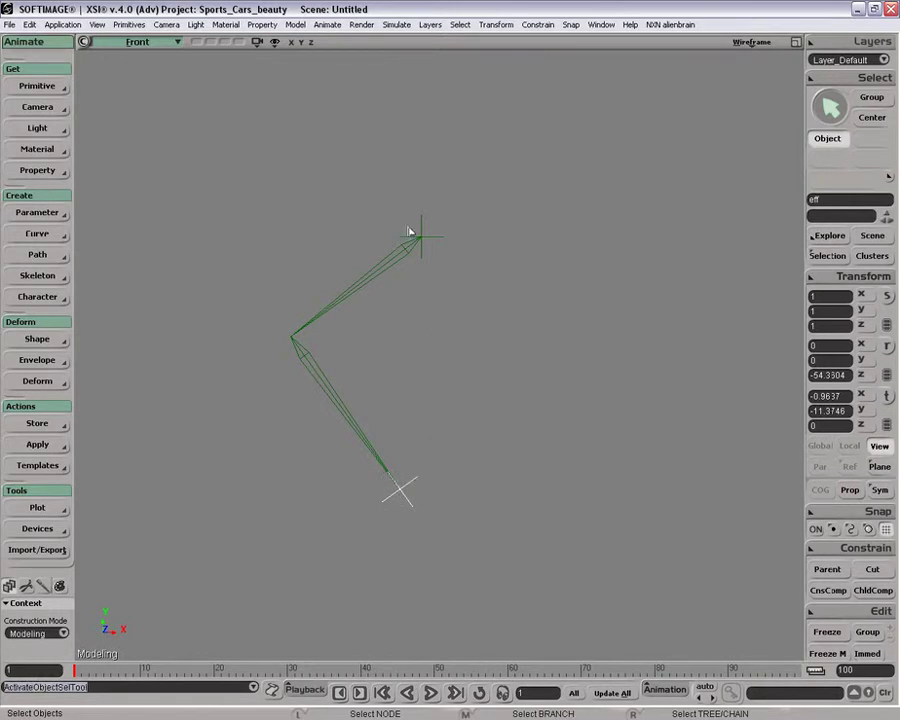
Maximize the User view and open the upper bone's property page
left_click(795, 42)
left_click(795, 42)
middle_click_drag(493, 289, 421, 295)
middle_click_drag(538, 369, 439, 313)
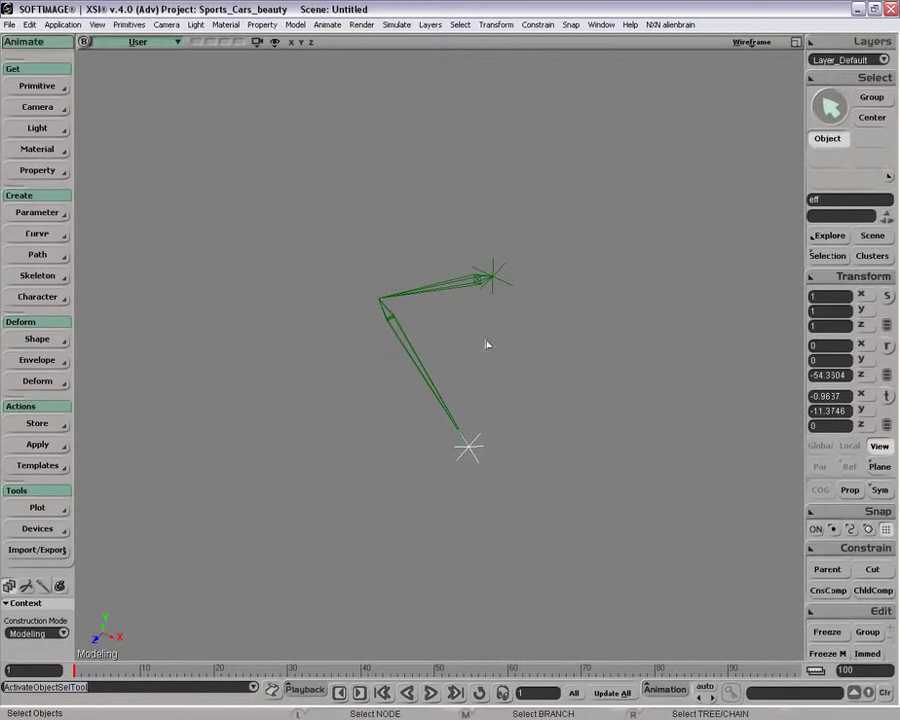
middle_click_drag(487, 345, 481, 299)
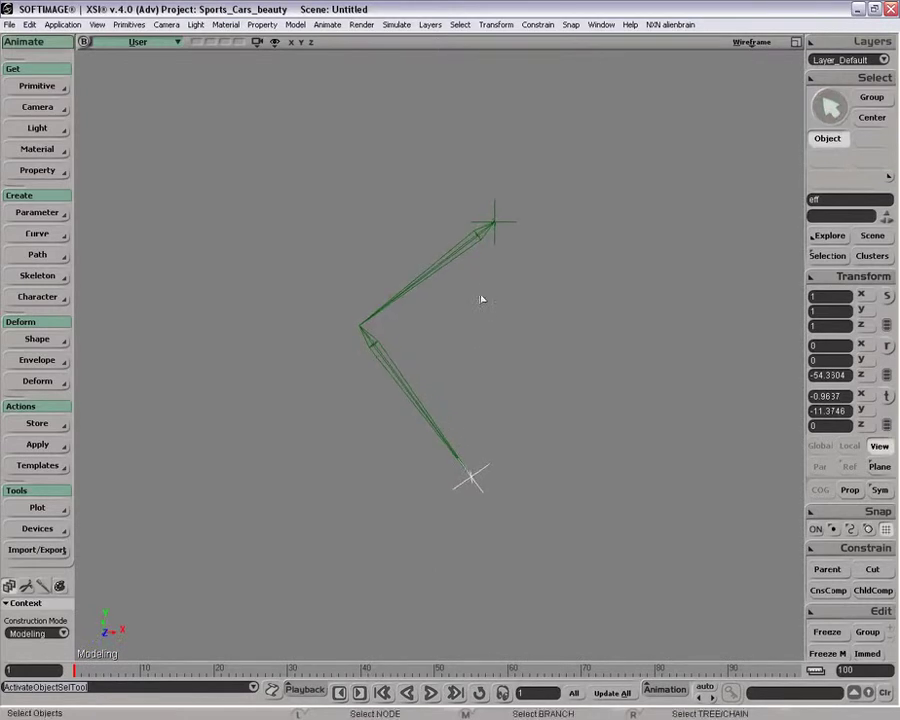
key("z")
left_click_drag(481, 299, 516, 325)
left_click(516, 318)
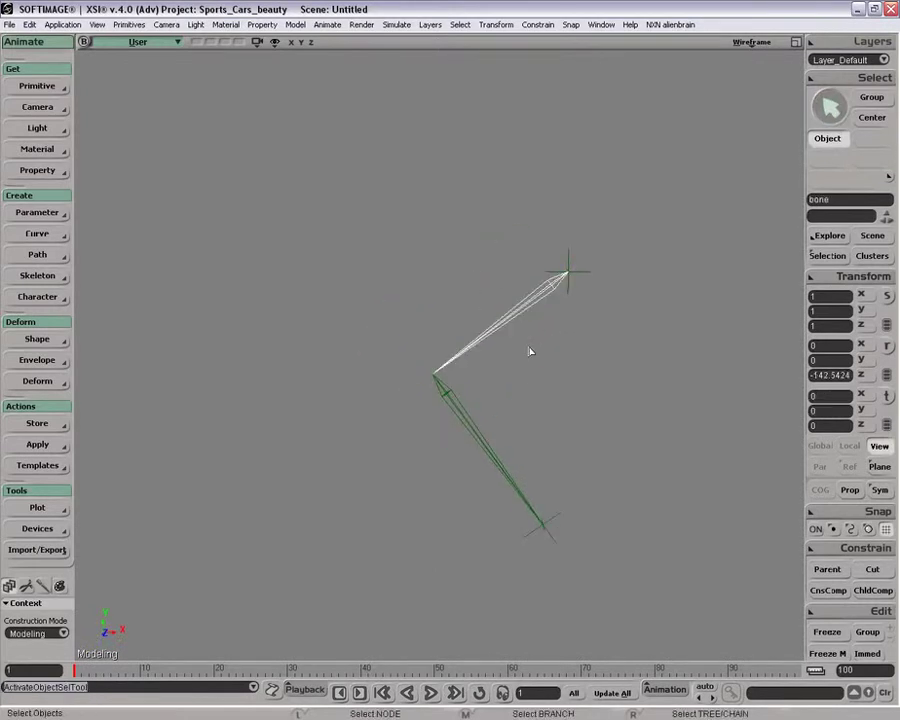
key("Return")
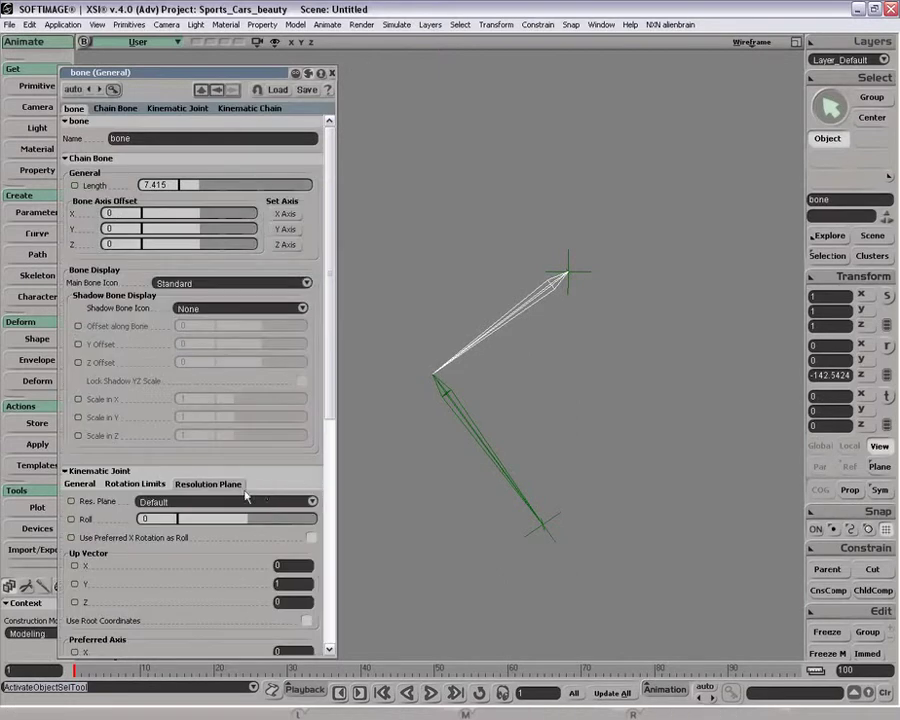
Try a Roll of about -53 on the upper bone's resolution plane and undo it
scroll(314, 380, "down", 5)
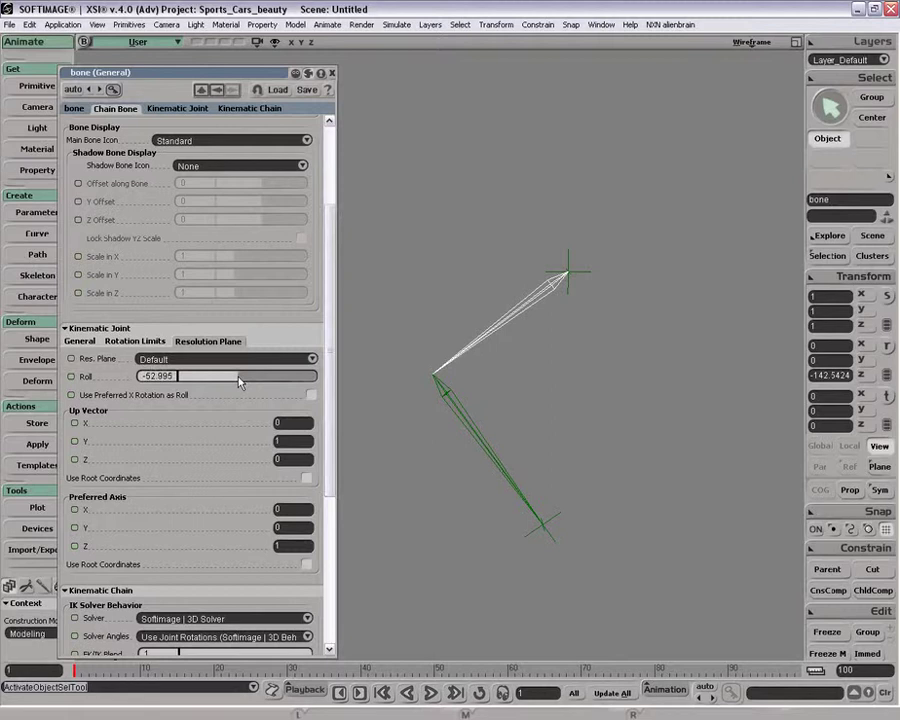
key("ctrl+z")
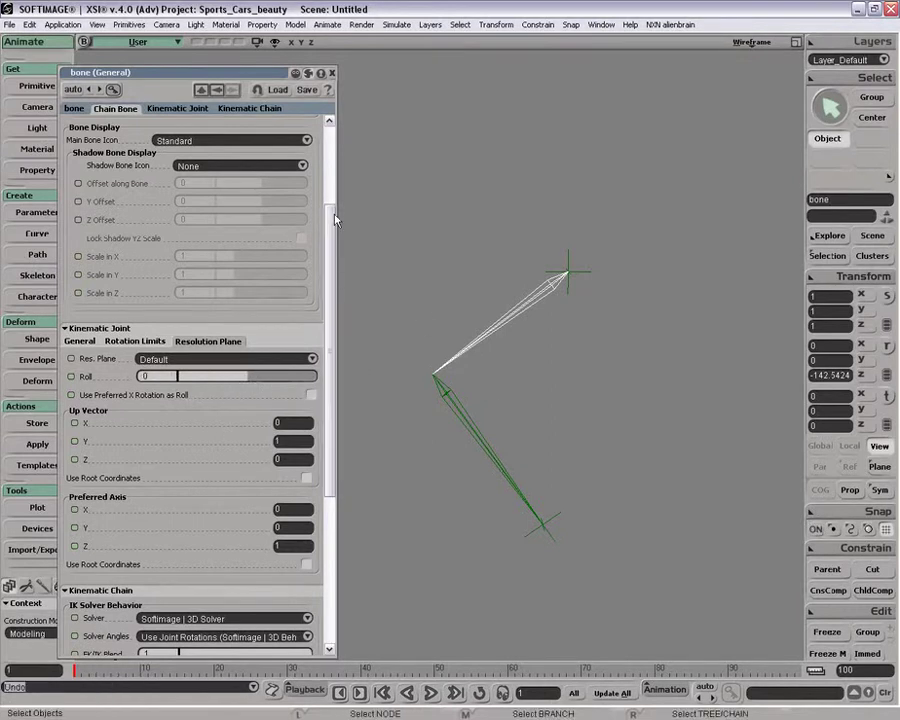
Set a translation keyframe on the chain's effector at frame 1
key("space")
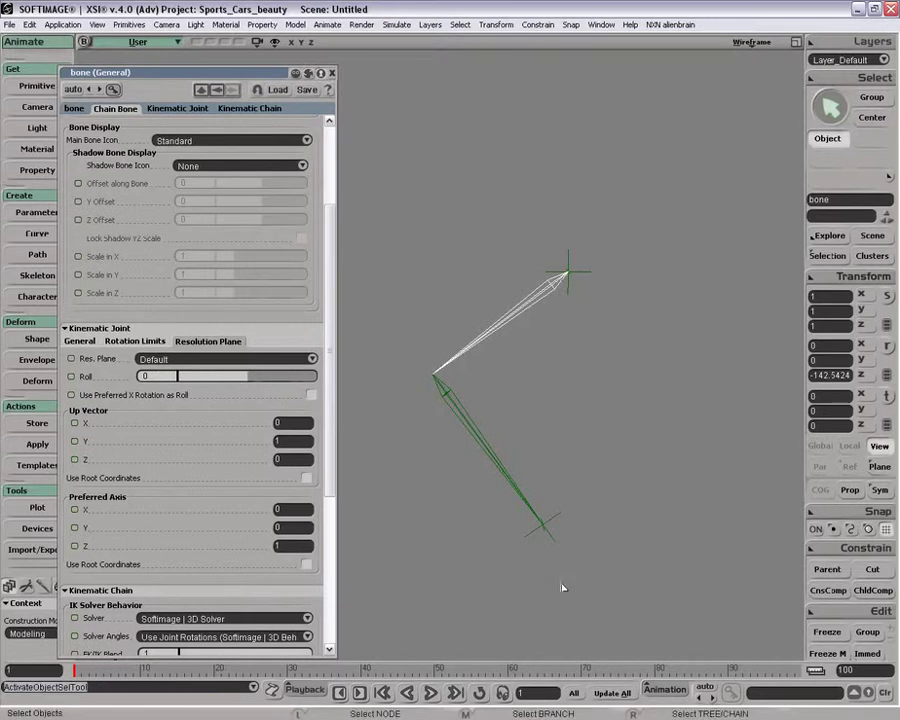
left_click(545, 525)
key("v")
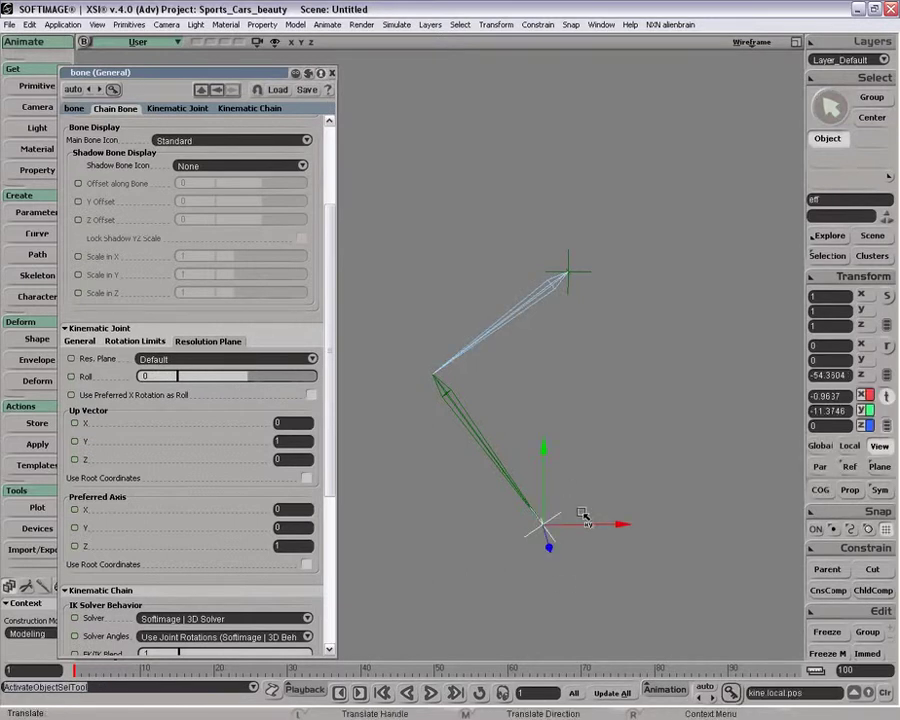
key("k")
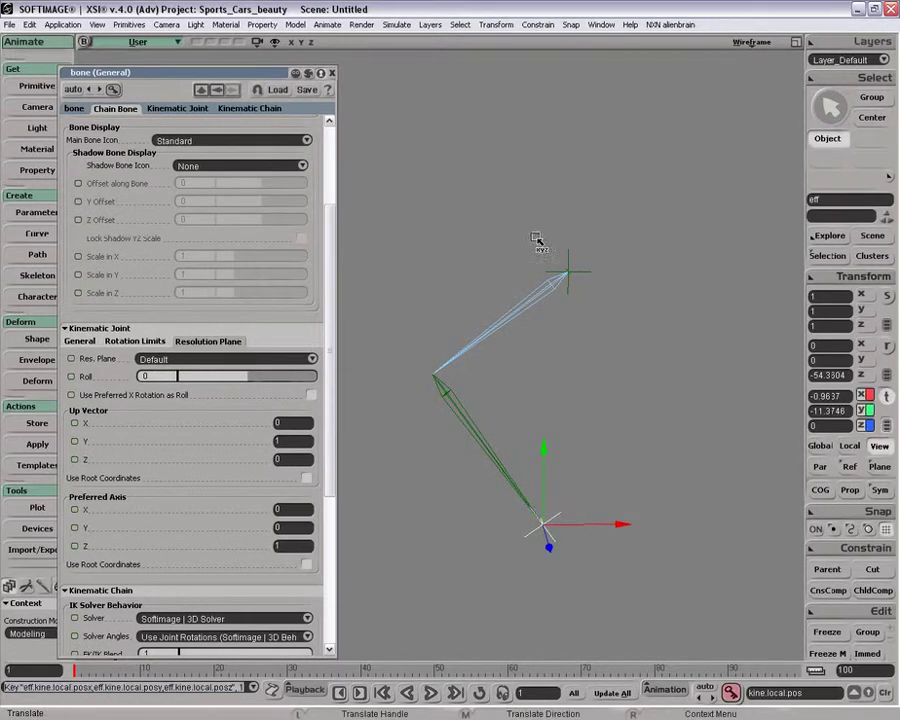
key("space")
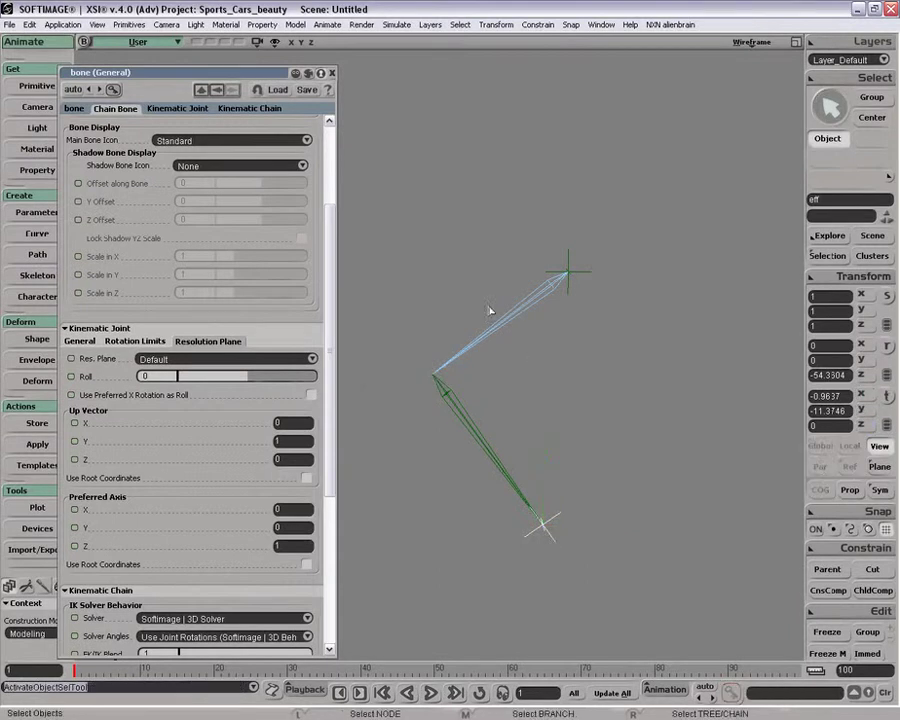
Deselect the effector, try out the upper bone's Roll with the effector keyed, and undo the change
left_click(461, 266)
left_click_drag(258, 377, 240, 378)
key("ctrl+z")
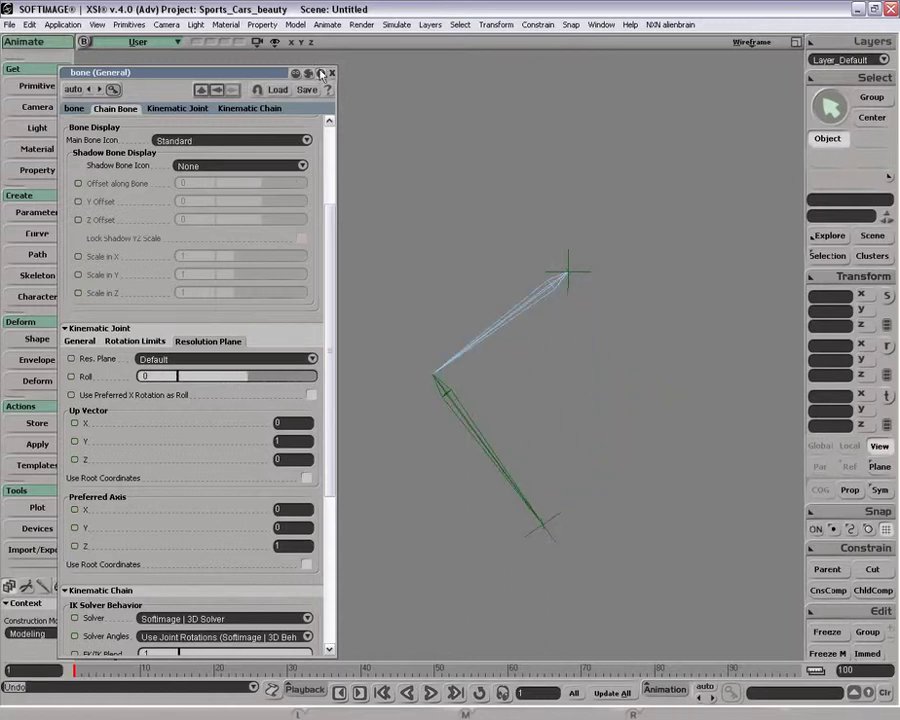
Open the upper bone's Kinematic Chain properties and turn off Affected By Last Bone for the effector rotation
key("space")
left_click(492, 331)
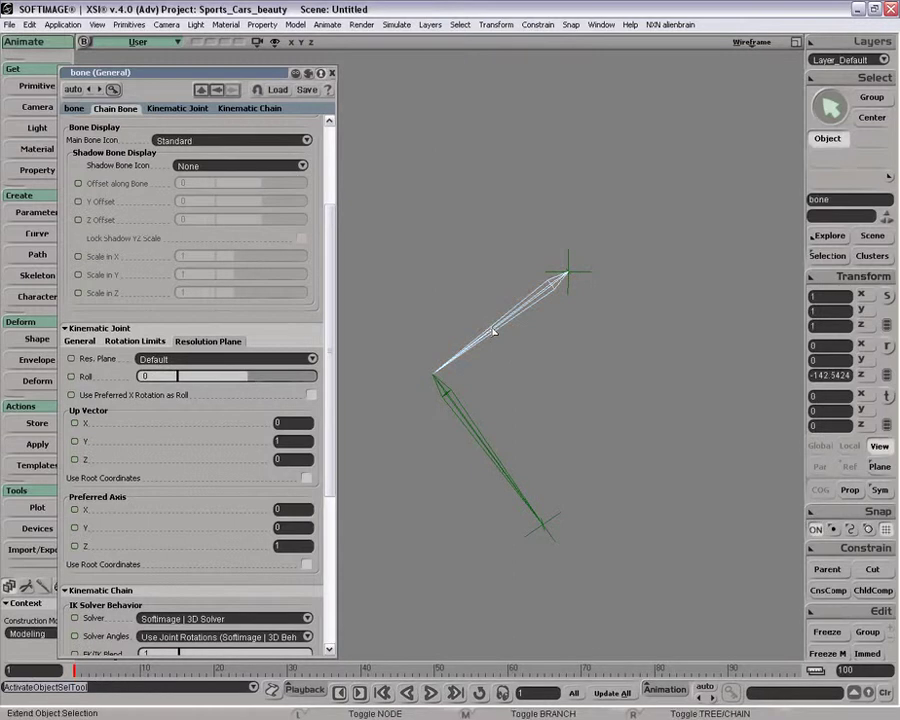
key("ctrl+k")
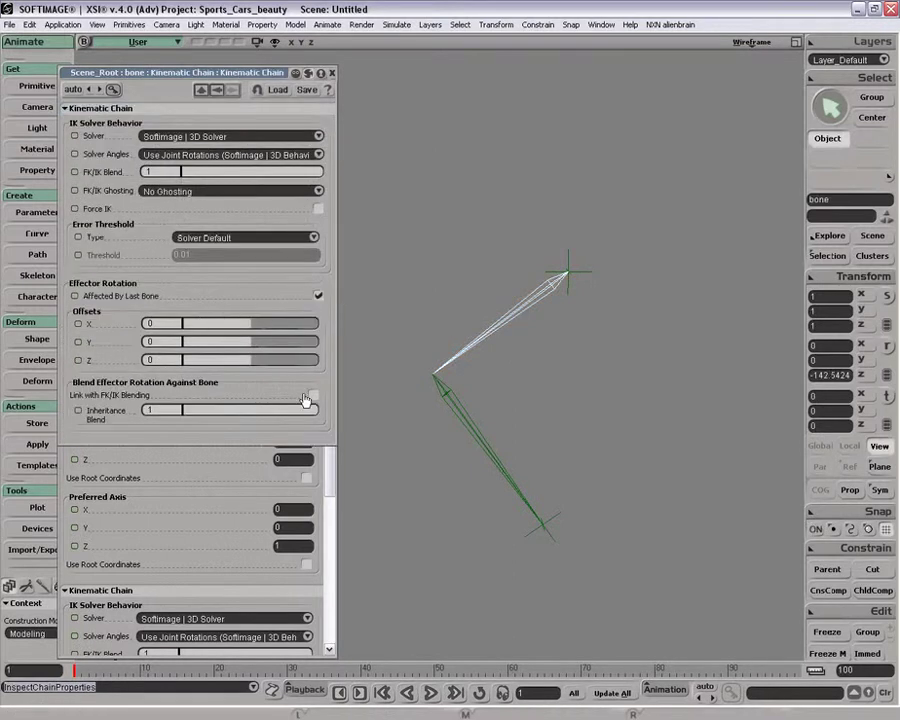
left_click(316, 297)
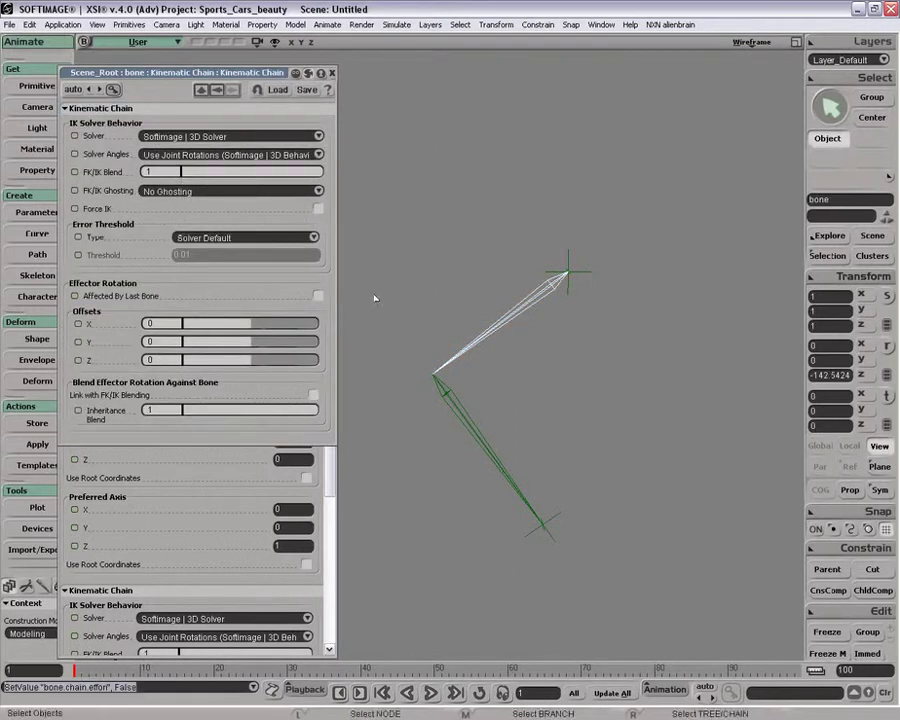
Try rolling the upper bone with Affected By Last Bone off, undo it, and separate the overlapping property pages
left_click_drag(225, 377, 239, 383)
key("ctrl+z")
left_click_drag(258, 74, 237, 446)
left_click(241, 94)
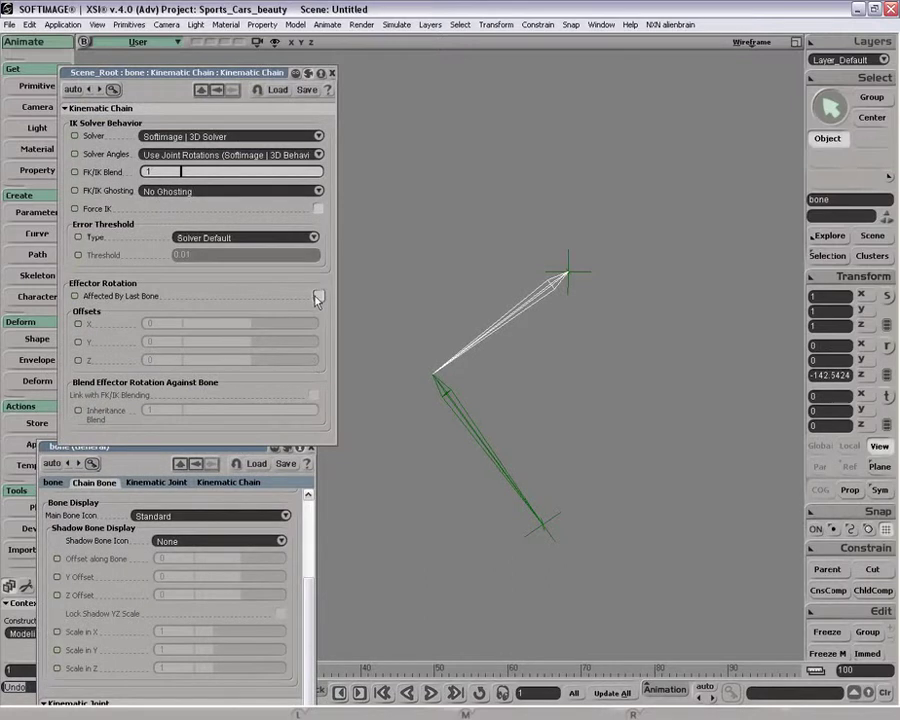
Set the upper bone's Roll to about -71.27 and turn on Affected By Last Bone
left_click(254, 447)
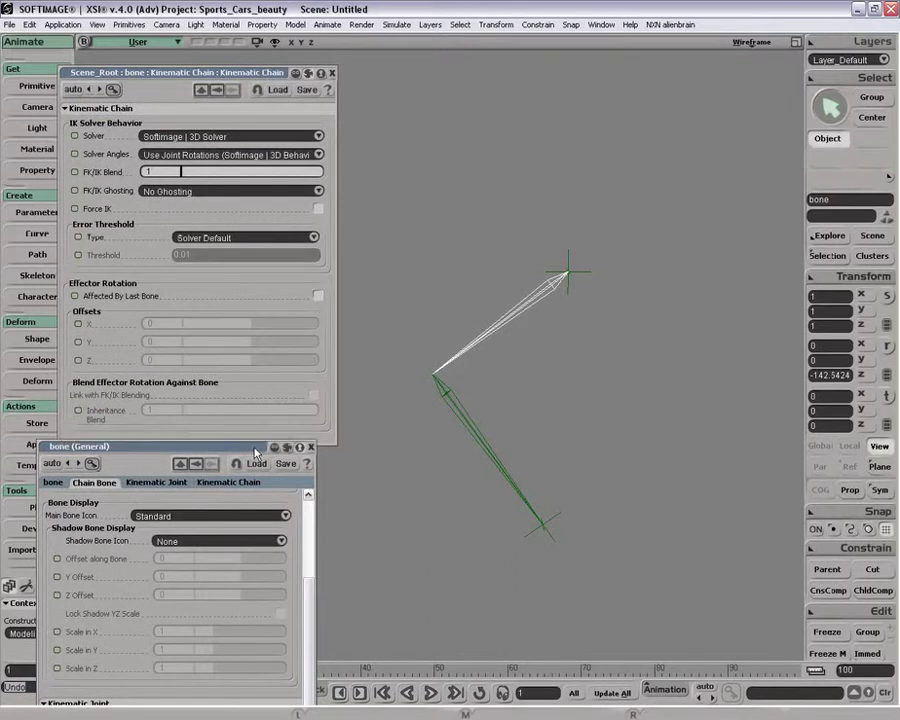
left_click_drag(254, 447, 250, 175)
left_click_drag(205, 484, 208, 480)
left_click(262, 76)
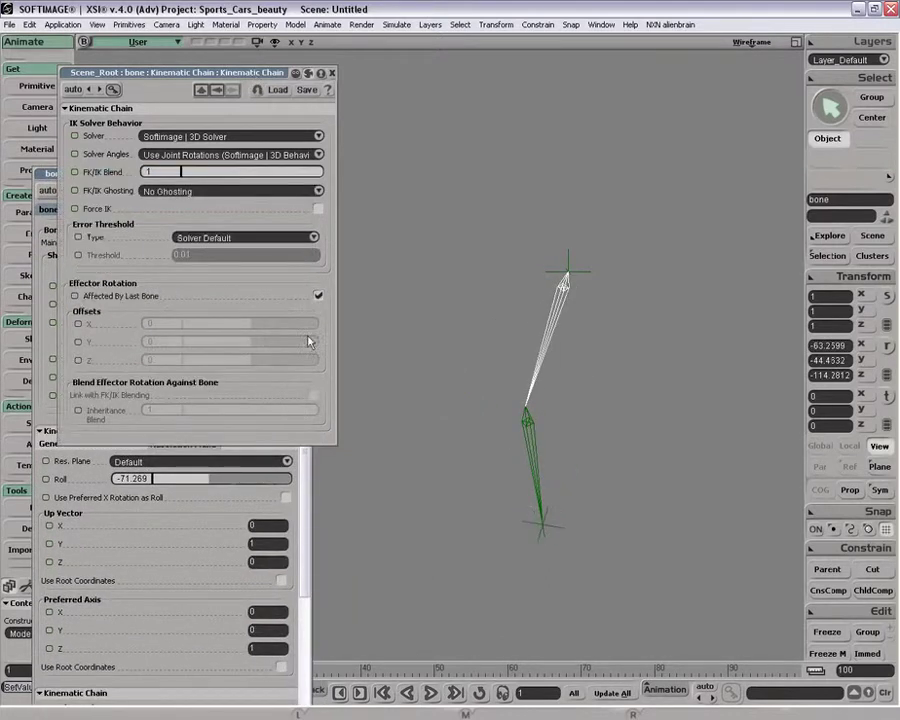
Try other Roll values on the upper bone with Affected By Last Bone on, and undo the change
left_click(306, 486)
left_click(212, 480)
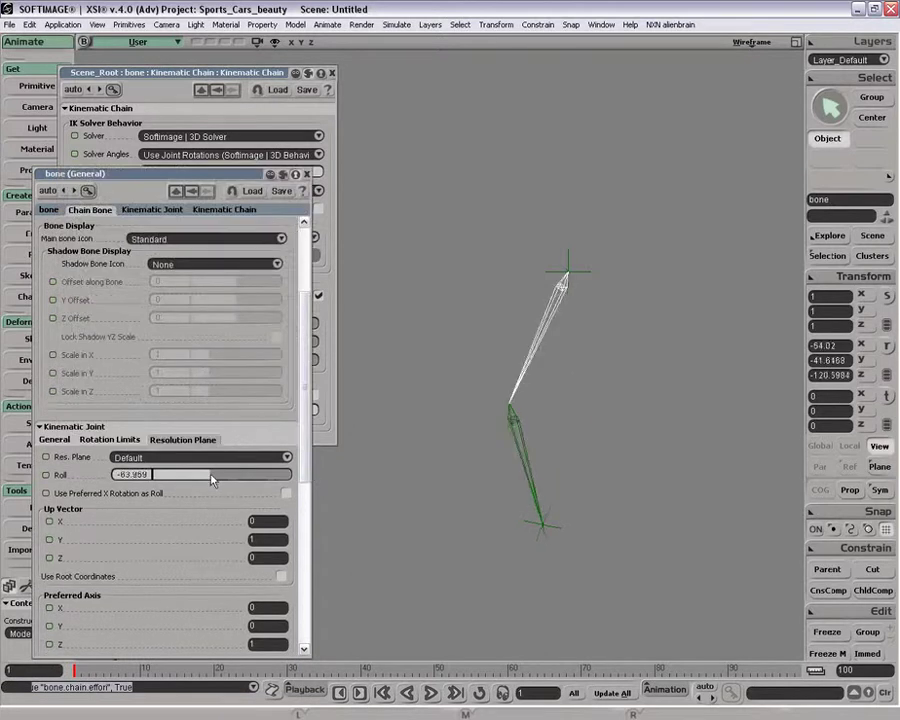
mouse_move(212, 480)
left_mouse_down()
mouse_move(193, 476)
mouse_move(236, 476)
mouse_move(170, 477)
mouse_move(222, 478)
left_mouse_up()
key("ctrl+z")
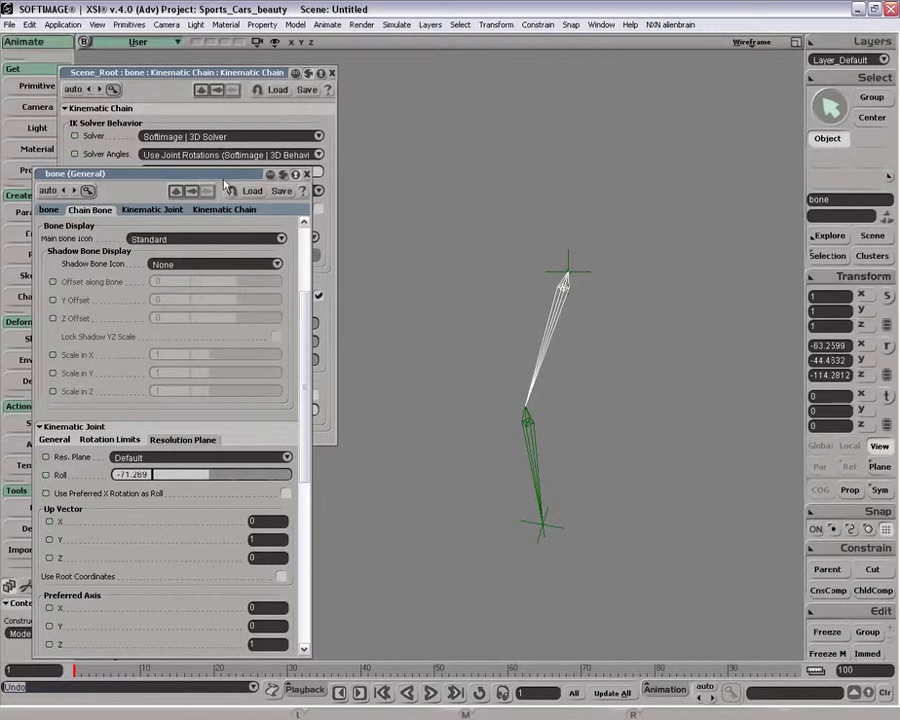
Open the User view's camera visibility options and show the Attributes settings
left_click_drag(224, 180, 239, 147)
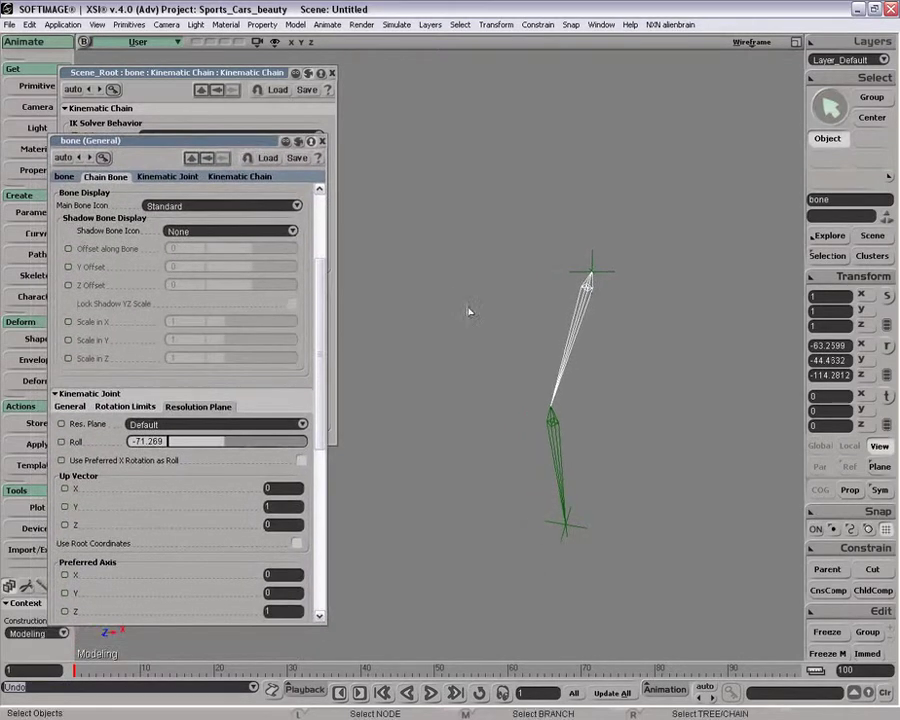
key("p")
mouse_move(480, 341)
left_mouse_down()
mouse_move(502, 336)
mouse_move(481, 337)
left_mouse_up()
key("o")
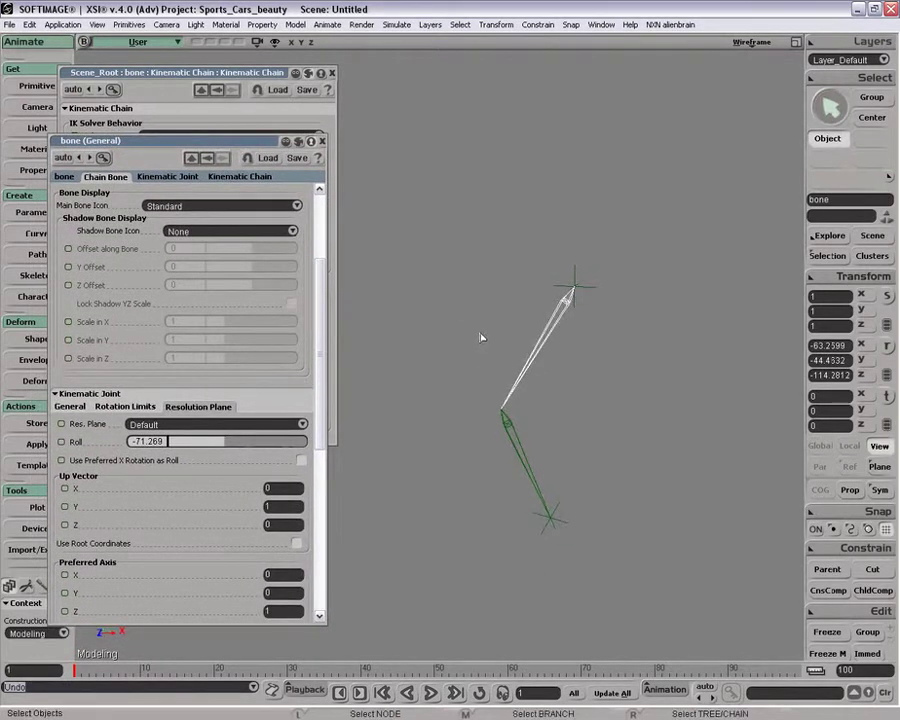
left_click(275, 42)
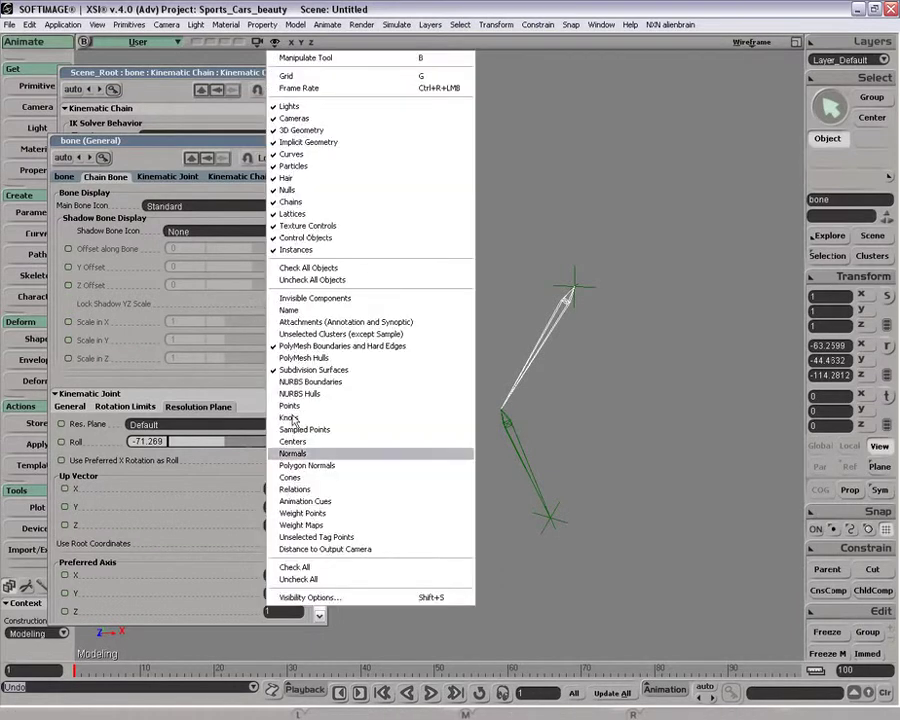
left_click(470, 704)
left_click(224, 121)
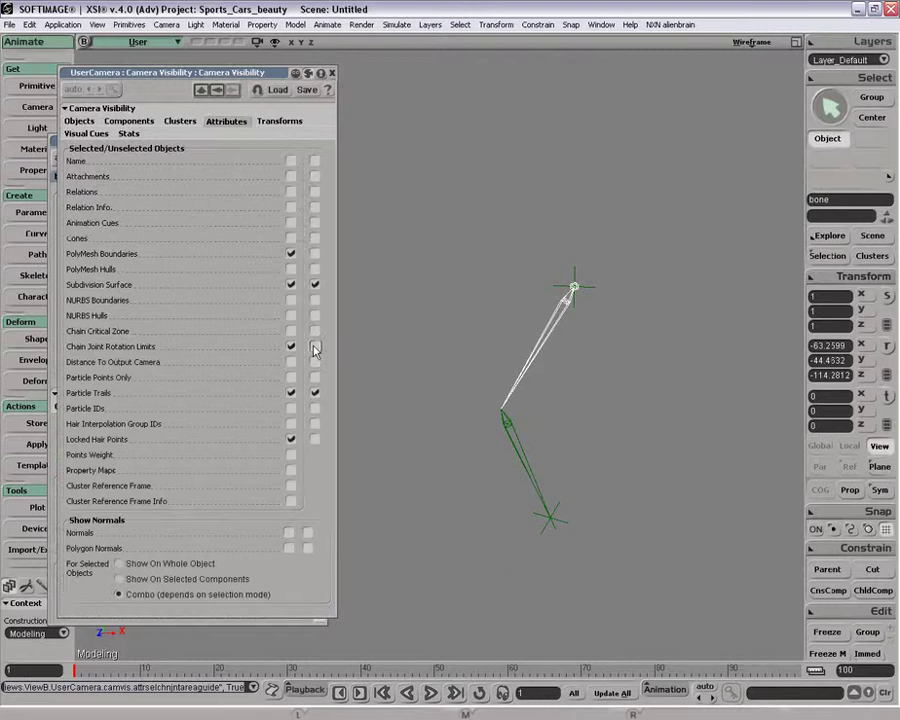
Try displaying Chain Joint Rotation Limits for unselected objects, and turn the display off for selected and unselected objects
left_click(315, 347)
left_click(292, 347)
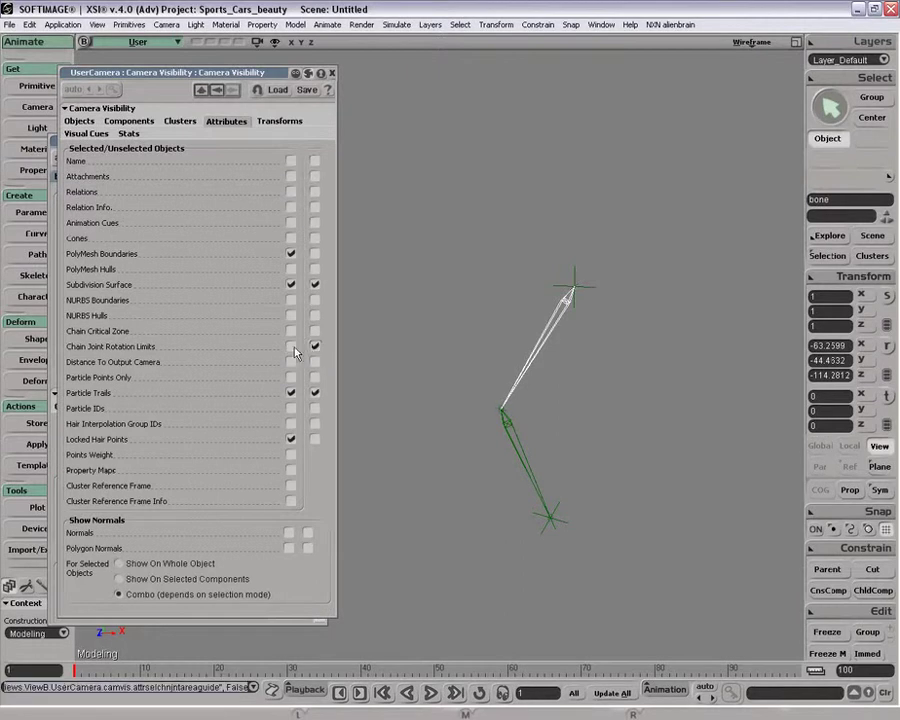
left_click(314, 346)
Turn on Chain Critical Zone for selected and unselected objects, and collapse the camera visibility page
left_click(291, 332)
left_click(315, 332)
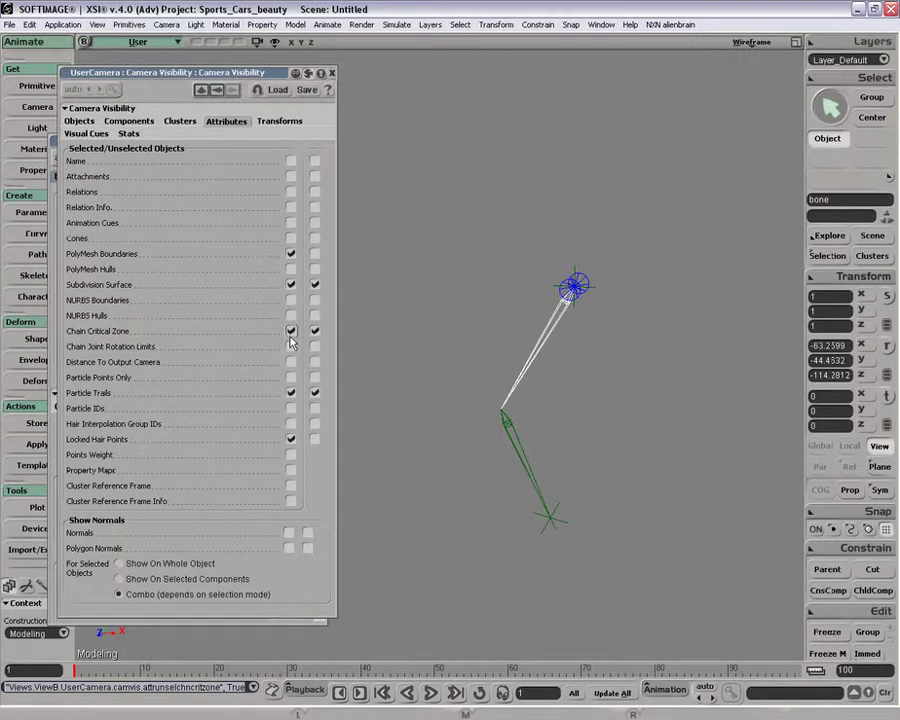
double_click(278, 76)
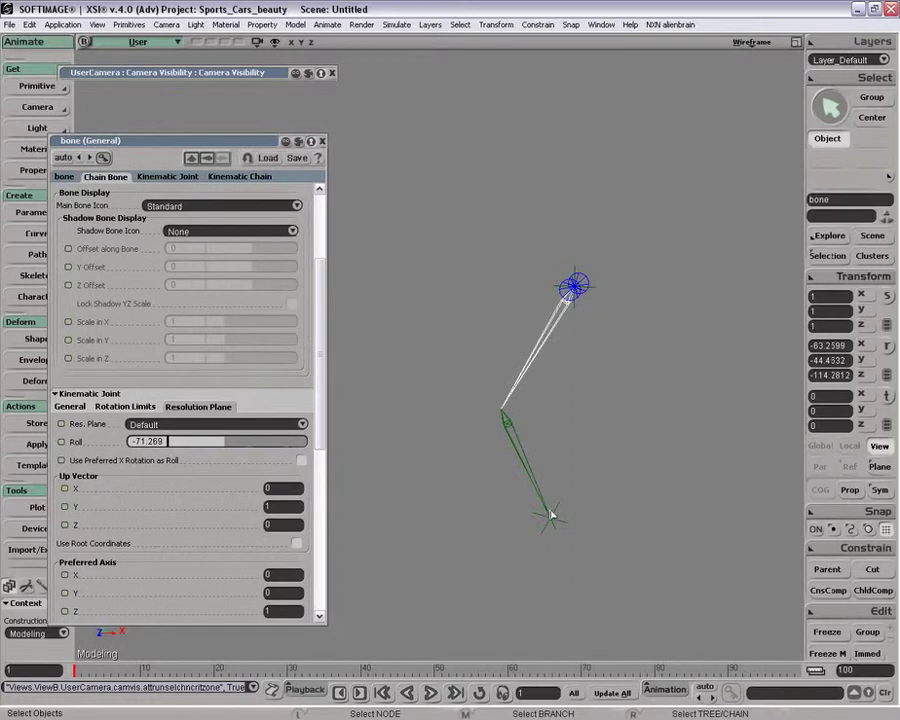
Enable Use Root Coordinates for the upper bone's Up Vector and Preferred Axis
scroll(270, 394, "down", 5)
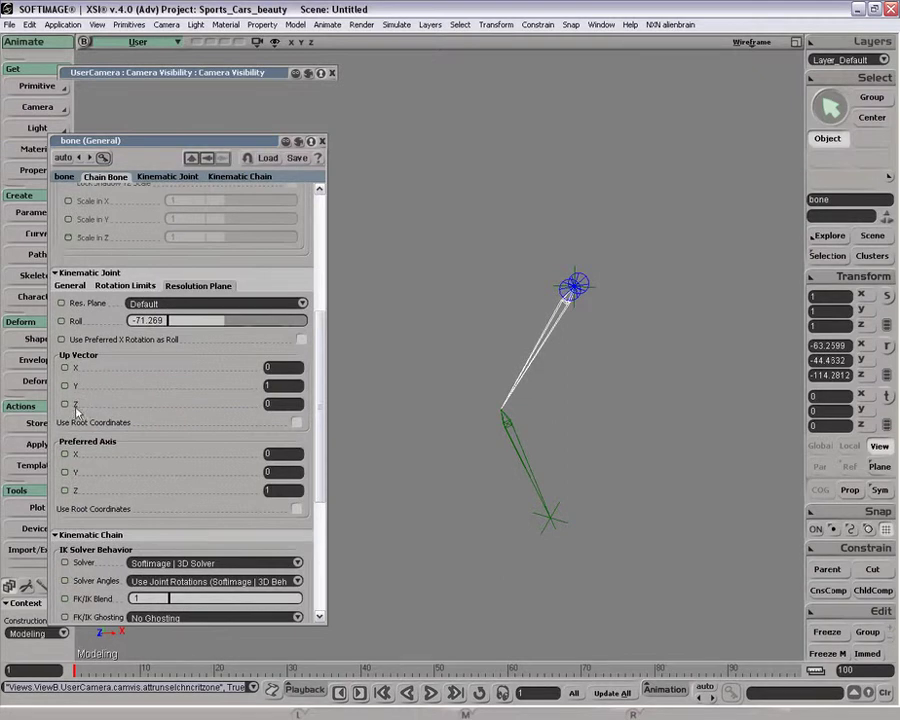
left_click(296, 423)
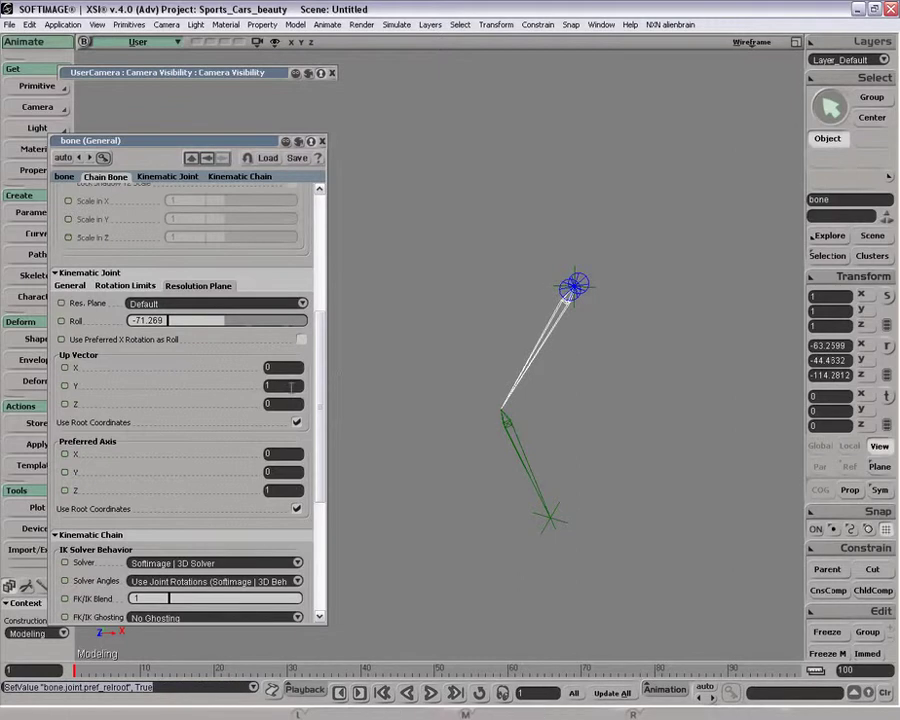
Try rotating the chain's root, and undo the rotation
key("space")
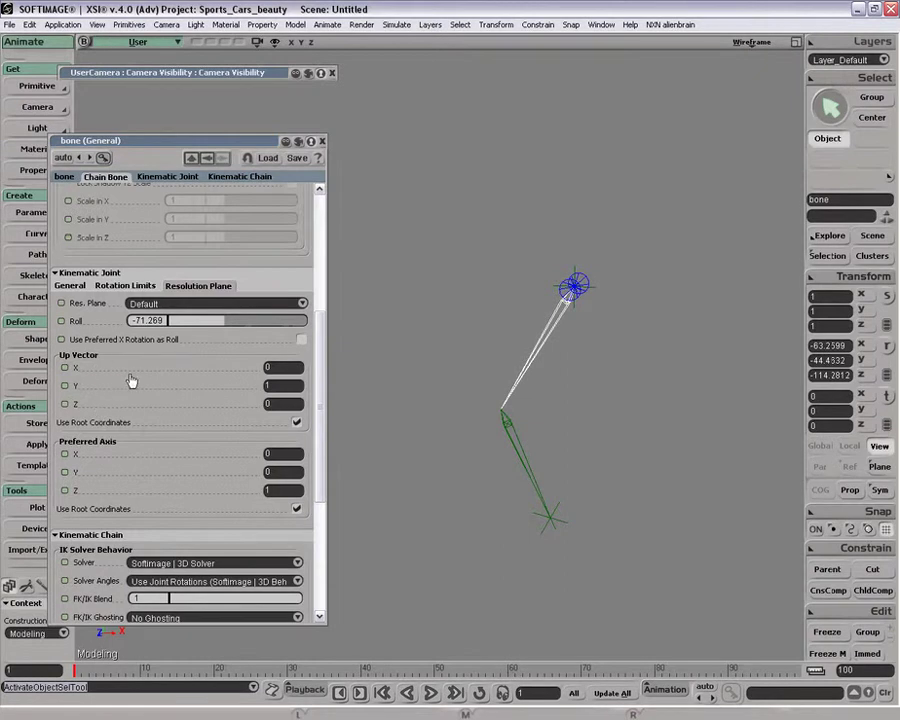
mouse_move(322, 400)
left_mouse_down()
mouse_move(321, 420)
mouse_move(322, 385)
left_mouse_up()
left_click_drag(546, 276, 623, 319)
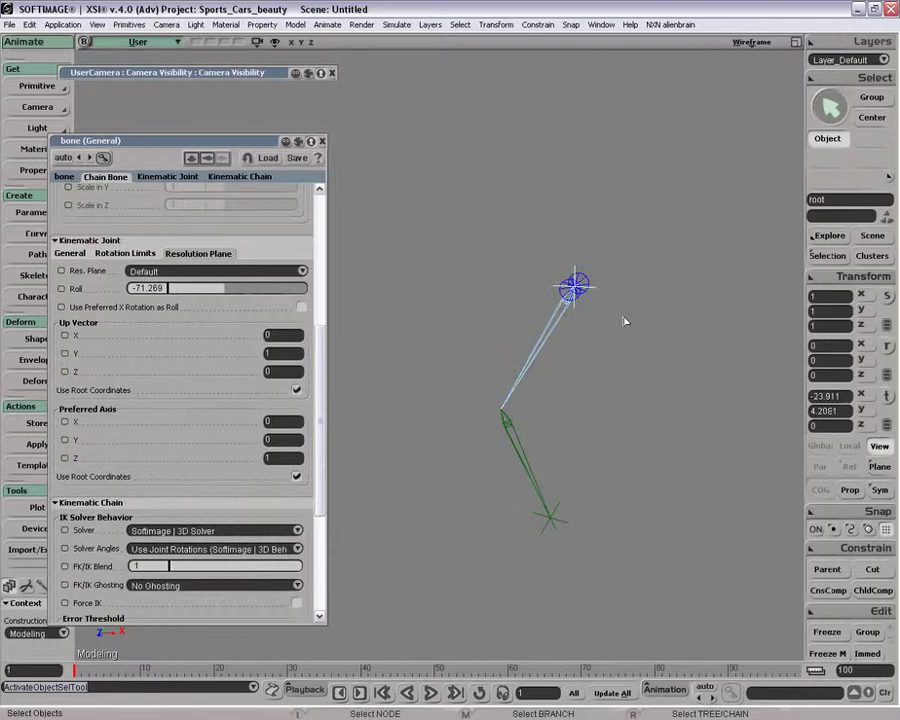
key("c")
left_click_drag(563, 258, 566, 300)
key("space")
key("ctrl+z")
Try moving the chain's effector to a different location, and undo the move
left_click(549, 516)
key("v")
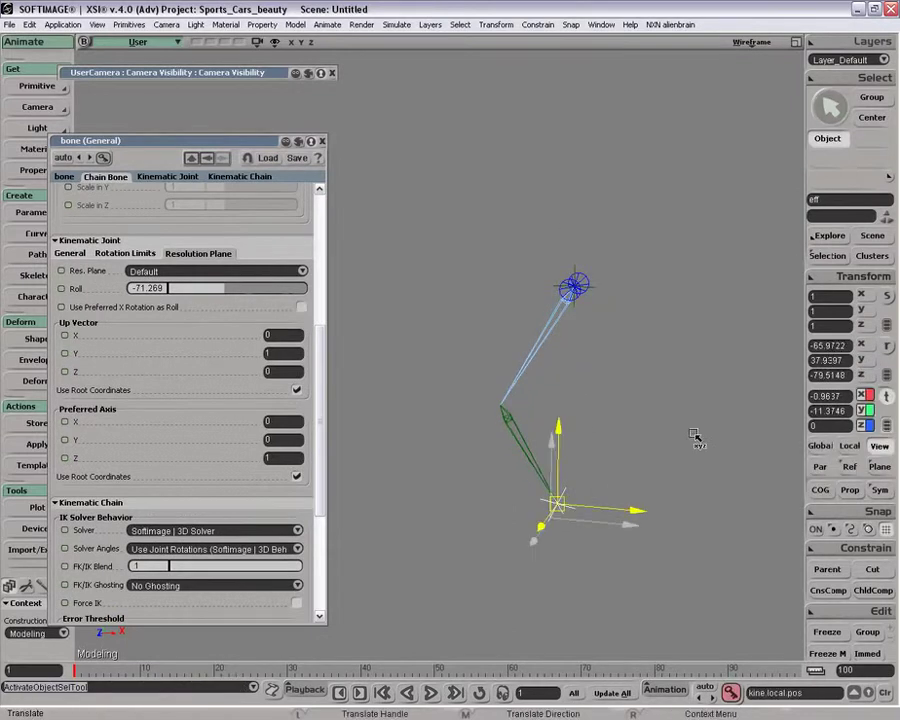
left_click_drag(639, 438, 725, 331)
key("ctrl+z")
key("space")
Create a null and place it beside the chain's effector at about X -16.5, Y -4.6, Z 5.9
left_click_drag(150, 140, 212, 116)
left_click(40, 90)
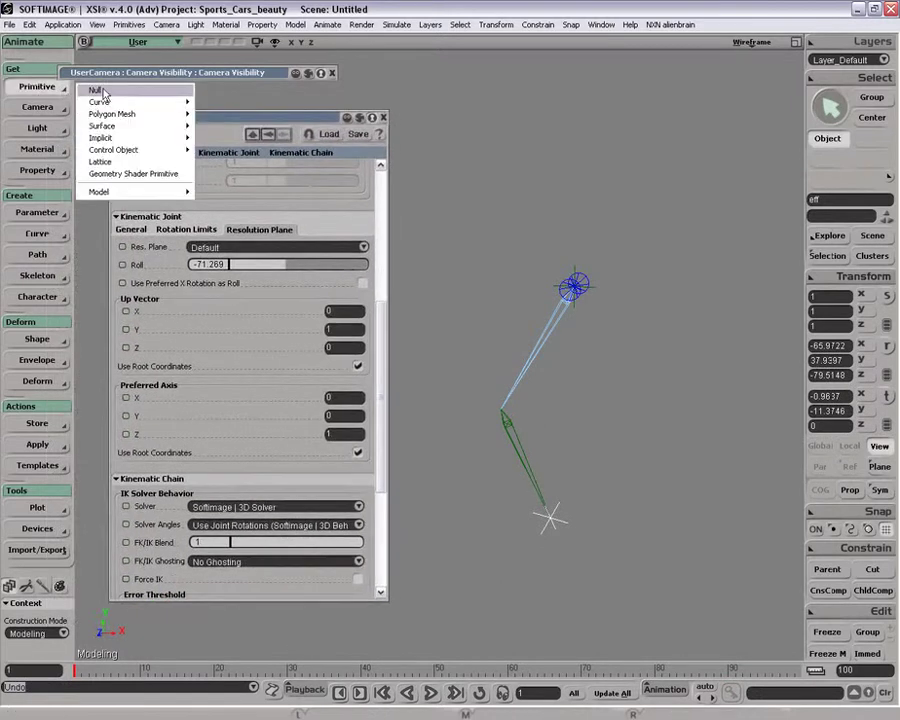
left_click(103, 92)
key("v")
left_click_drag(676, 436, 392, 550)
key("s")
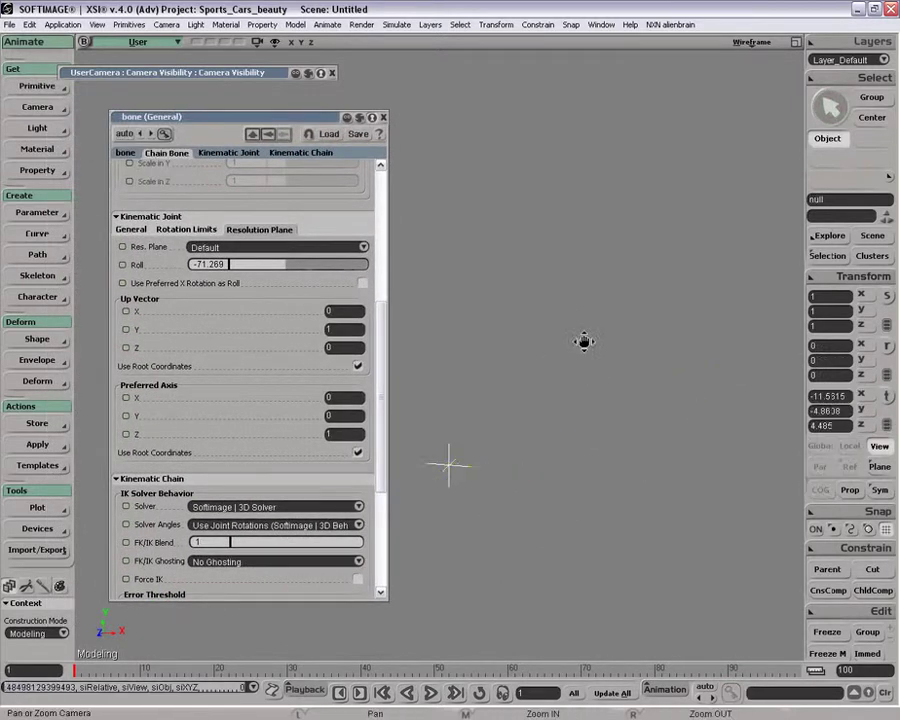
left_click_drag(584, 342, 697, 289)
key("v")
left_click_drag(752, 434, 637, 425)
key("space")
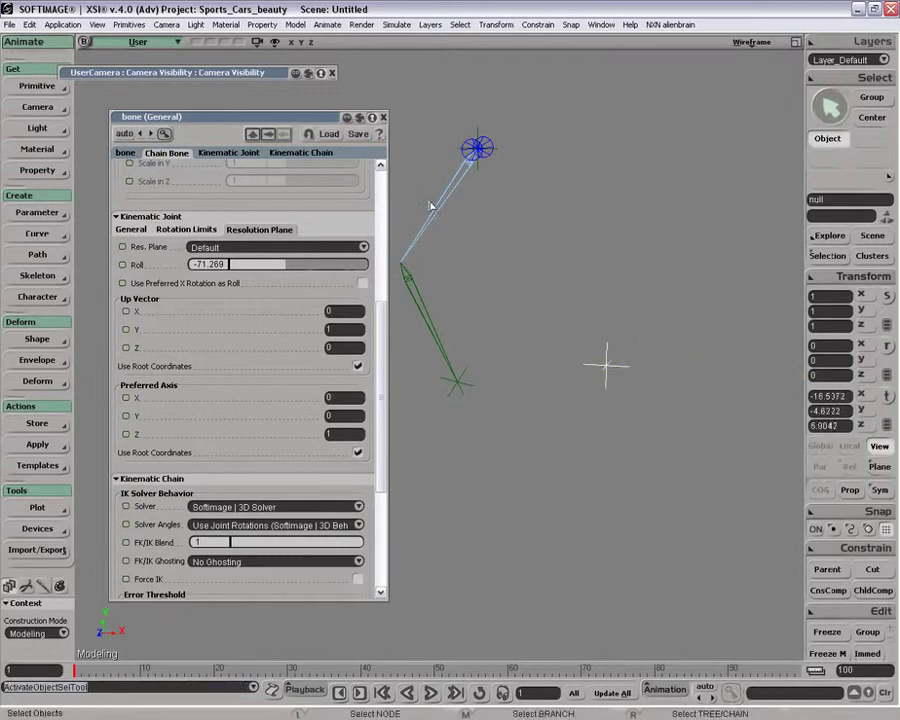
Assign the null as the upper bone's Chain Up Vector, moving the bone's property page clear of the chain
left_click(431, 206)
left_click(38, 276)
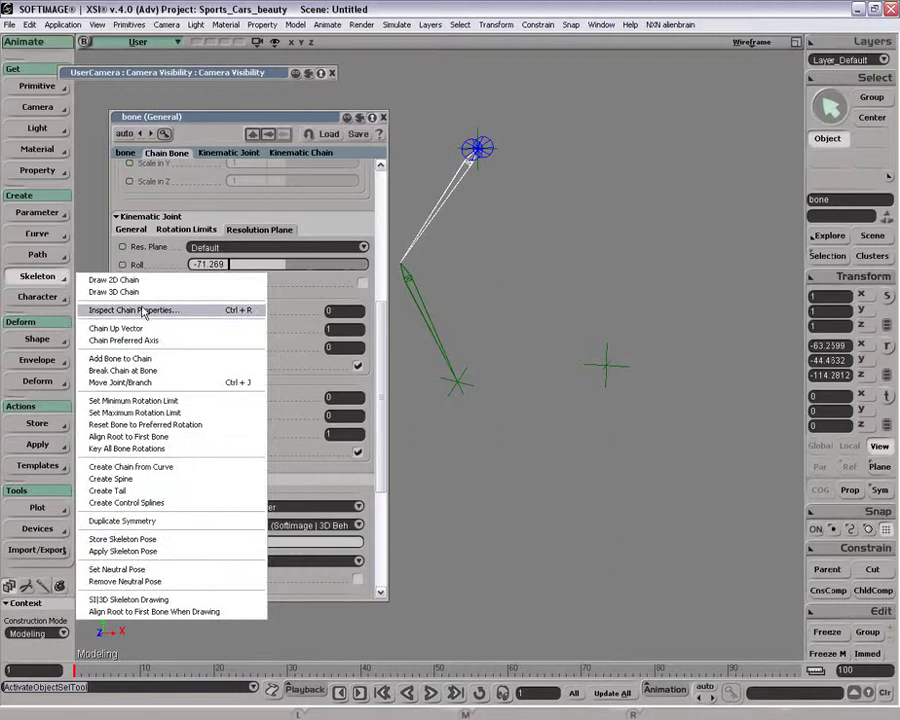
left_click(116, 328)
left_click(604, 367)
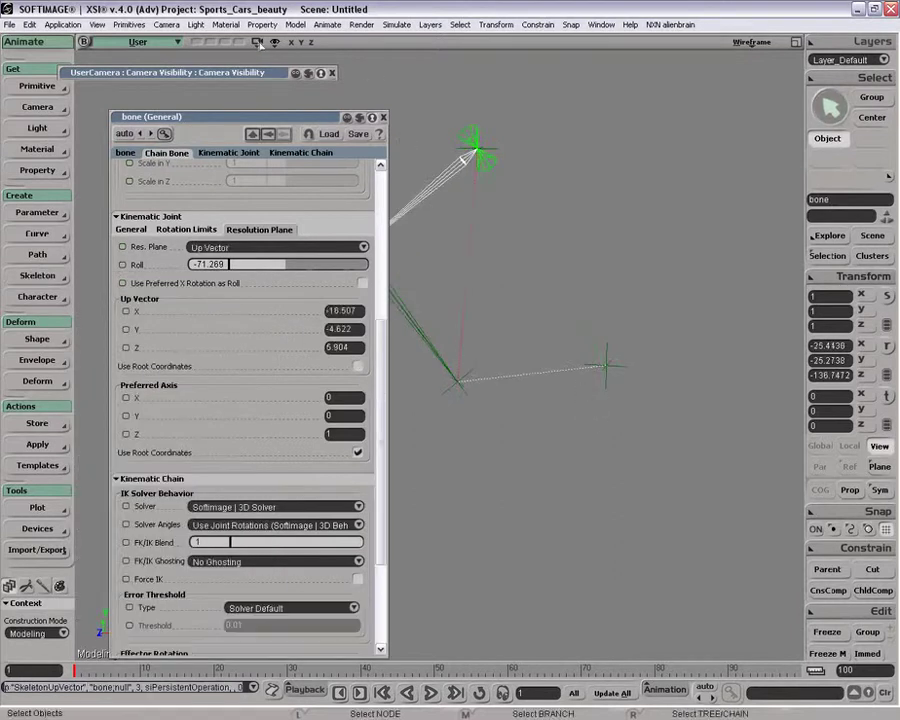
left_click_drag(281, 119, 211, 121)
double_click(211, 121)
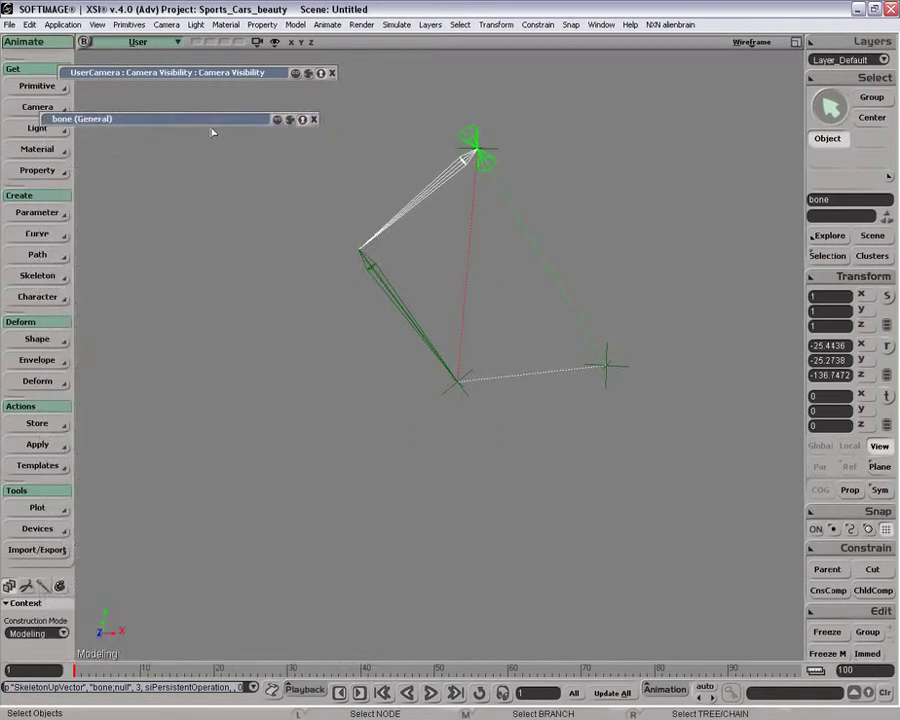
double_click(214, 121)
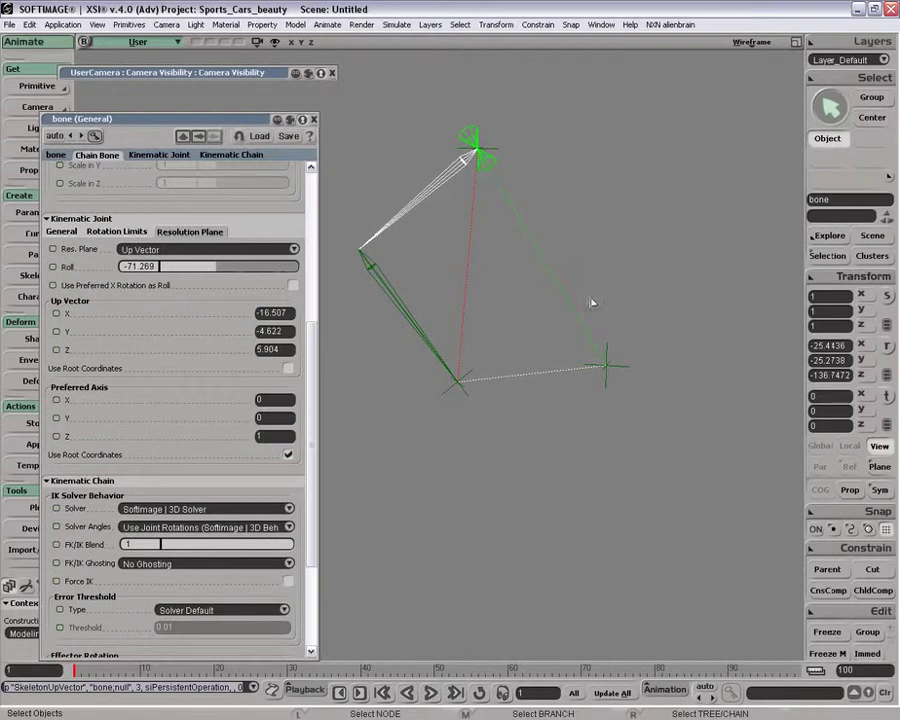
Move the up-vector null around the chain, ending at about X -26.12, Y -1.71, Z 6.50
key("space")
left_click(620, 366)
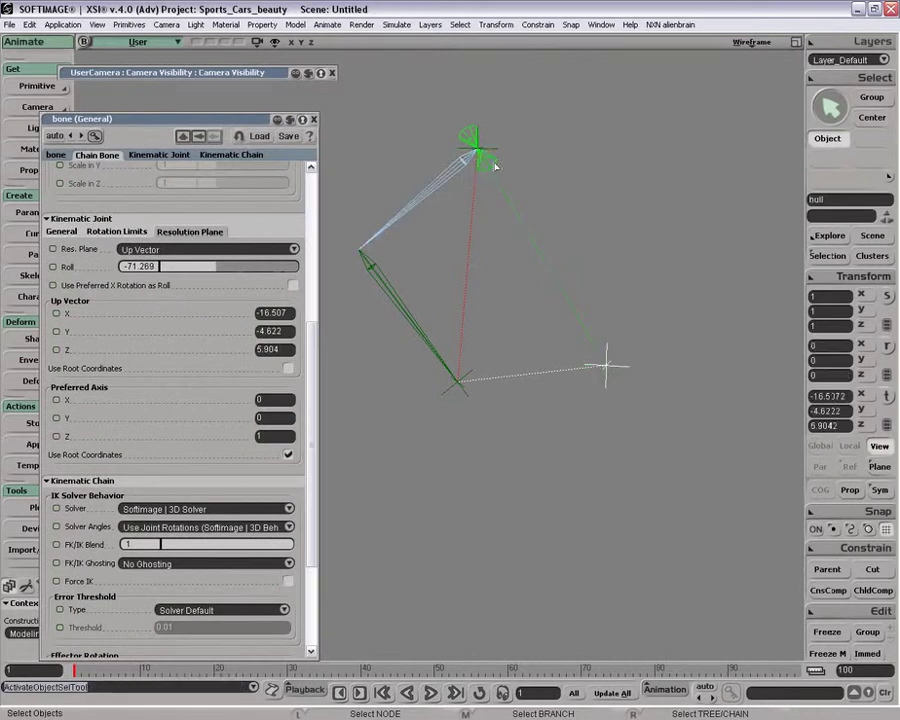
key("z")
left_click_drag(507, 179, 530, 245)
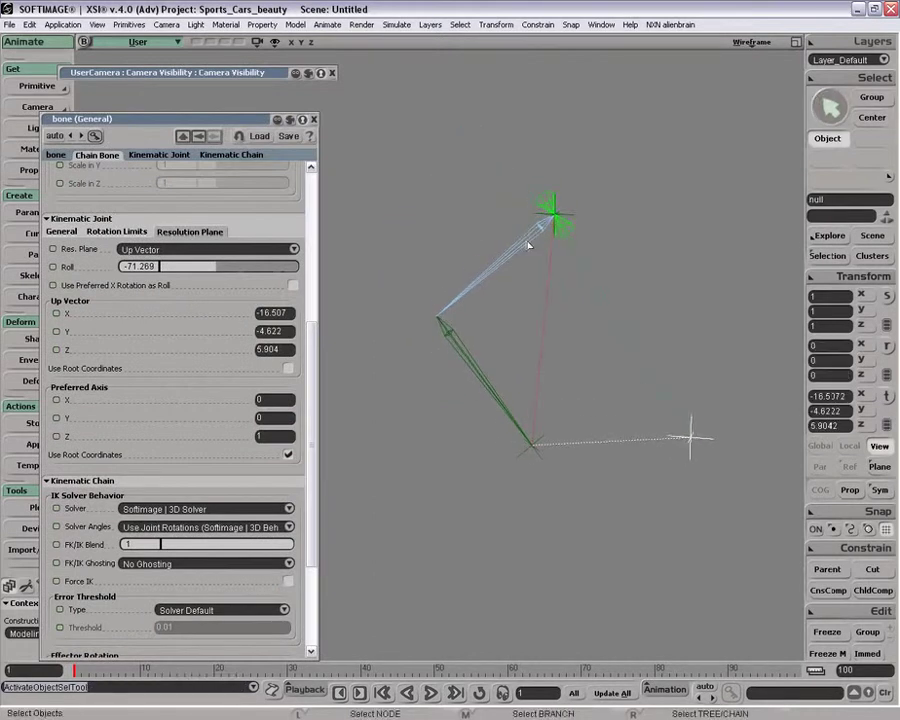
key("v")
left_click_drag(748, 492, 657, 500)
key("o")
left_click_drag(579, 395, 633, 477)
key("v")
left_click_drag(636, 357, 482, 565)
key("z")
left_click_drag(450, 439, 591, 460)
key("v")
key("space")
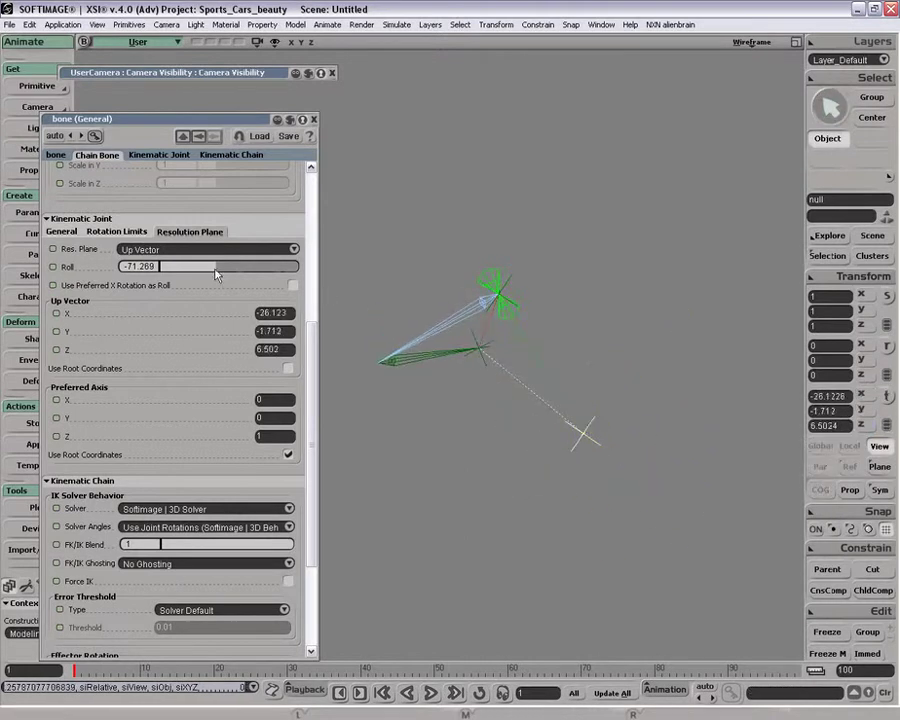
Set the upper bone's Roll to -107.817 and move the null to about X -24.08, Y -1.65, Z 8.56
left_click_drag(274, 271, 211, 287)
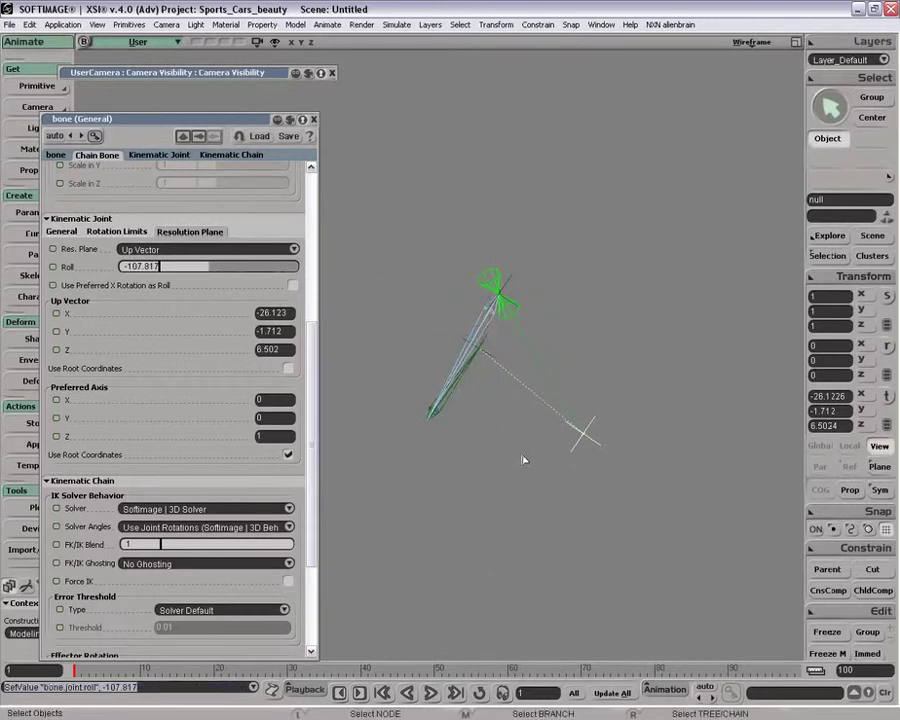
key("v")
left_click_drag(522, 456, 583, 434)
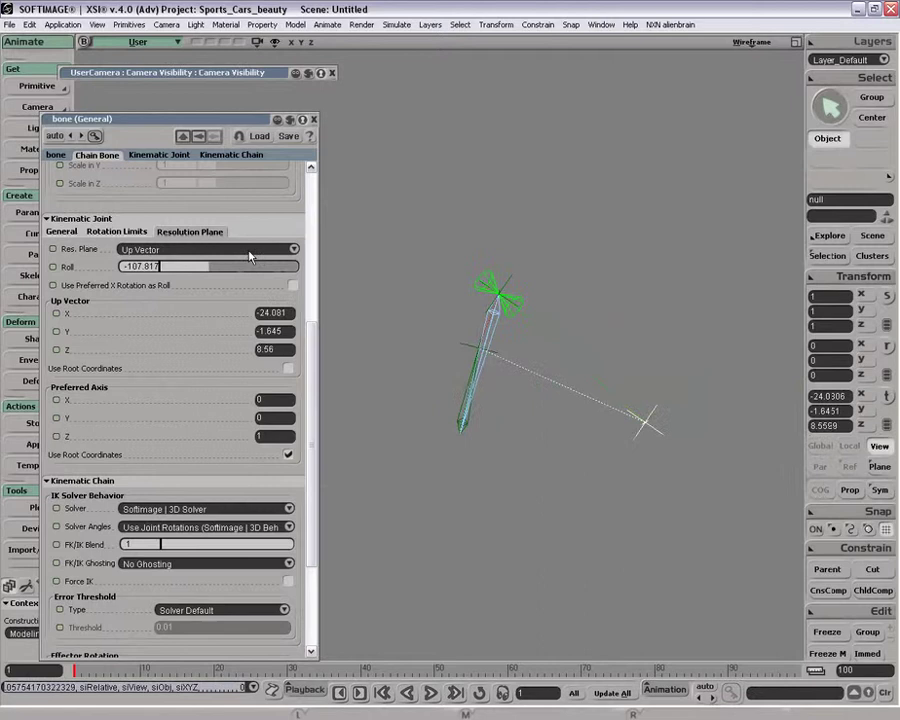
Enable Use Preferred X Rotation as Roll, and rotate the upper bone to swing the chain towards the null's side
left_click(292, 285)
left_click(449, 289)
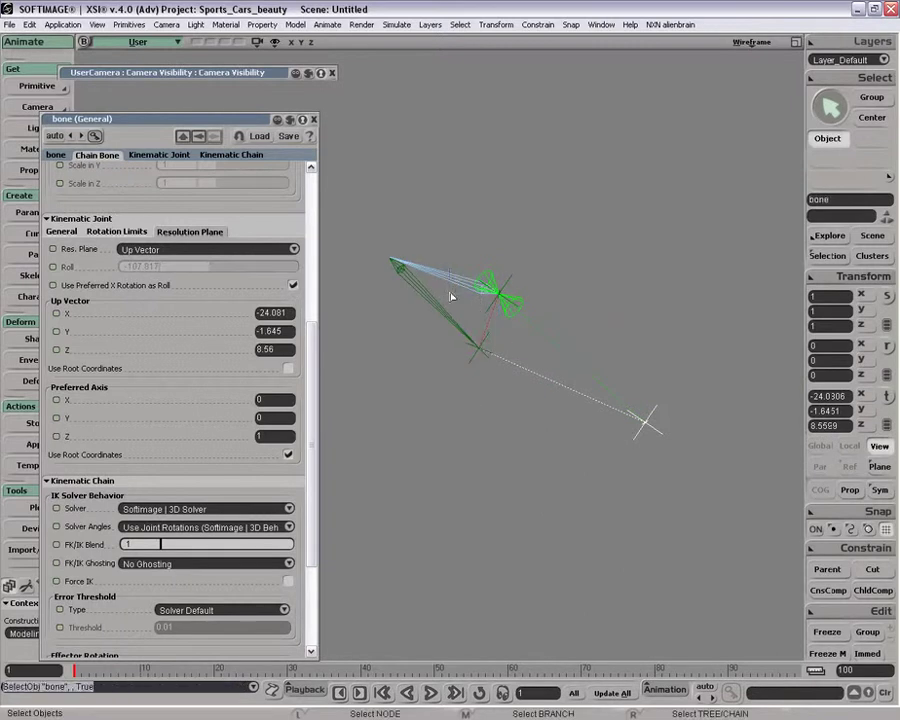
key("space")
key("c")
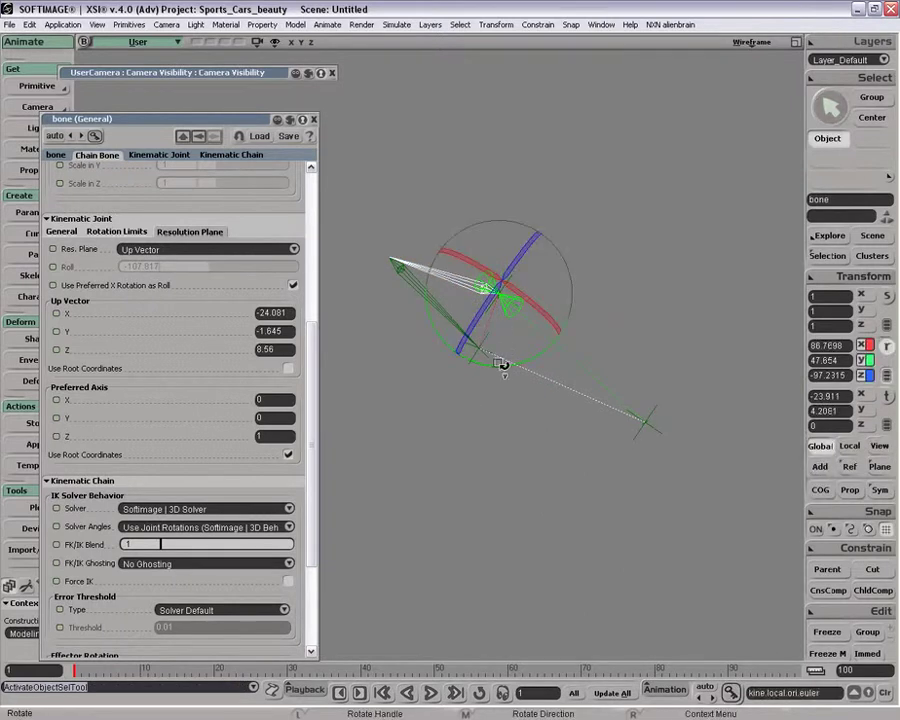
left_click_drag(503, 366, 582, 372)
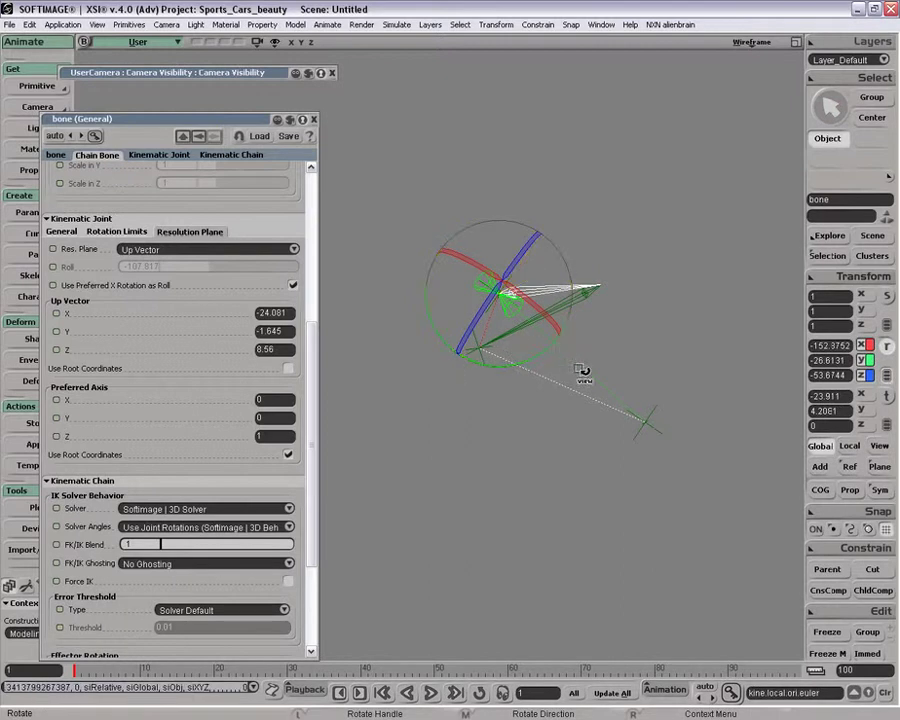
Select the up-vector null and move it to about X -23.08, Y -1.65, Z 7.20
key("space")
left_click_drag(649, 389, 666, 434)
key("v")
left_click_drag(700, 390, 683, 283)
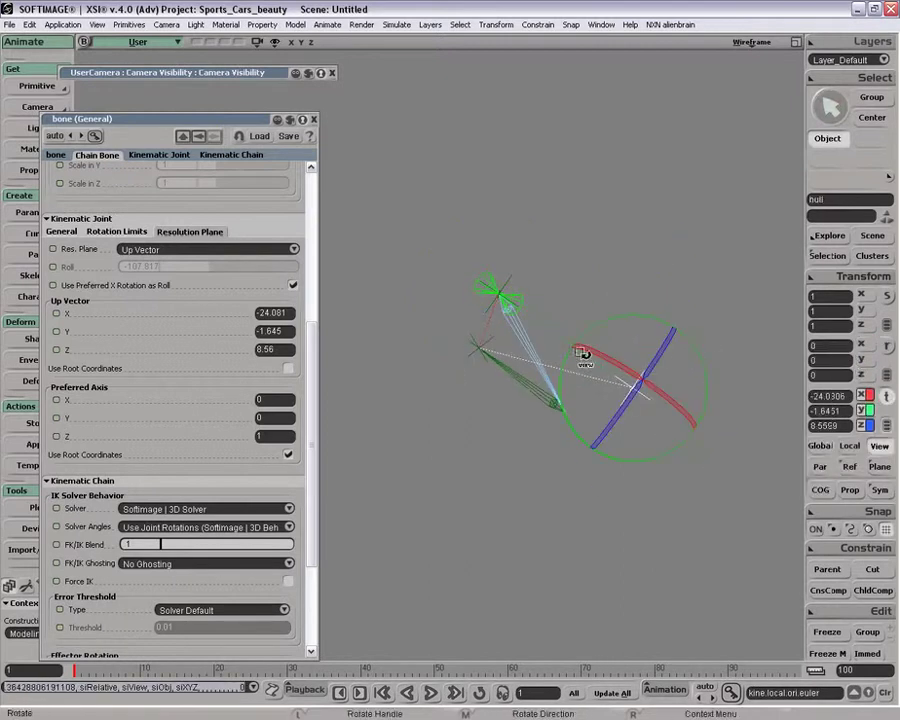
Set the upper bone's preferred X rotation angle to -115.875
left_click(61, 231)
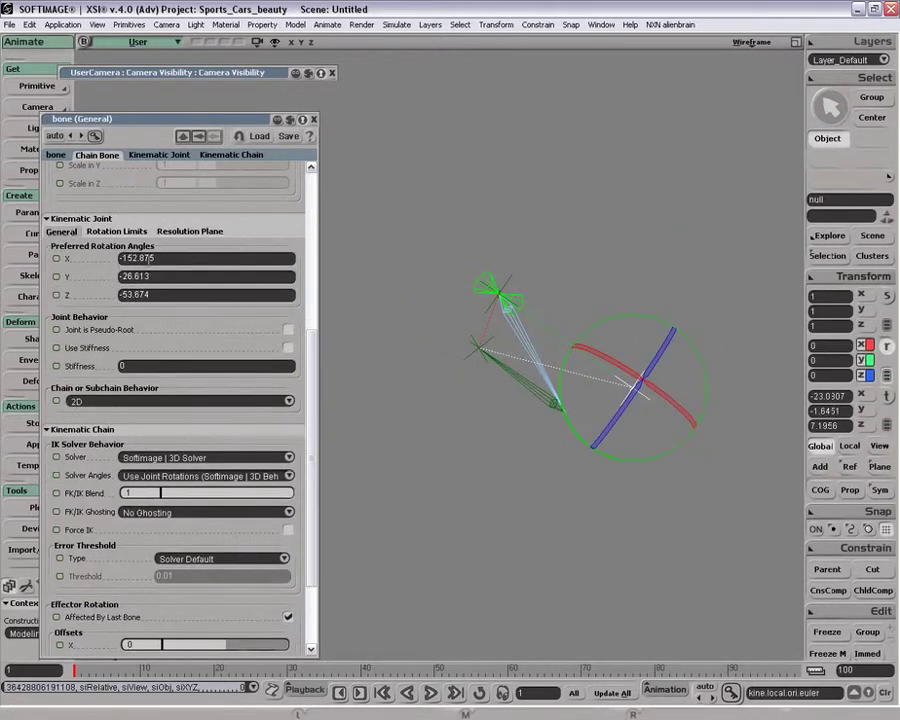
left_click_drag(92, 375, 135, 258)
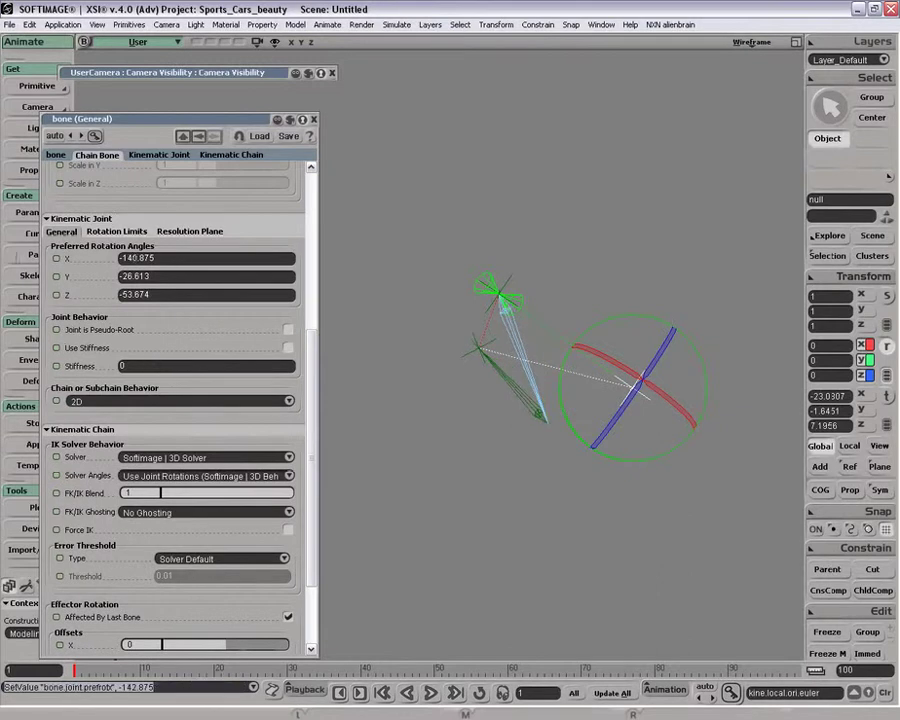
left_click_drag(217, 256, 219, 256)
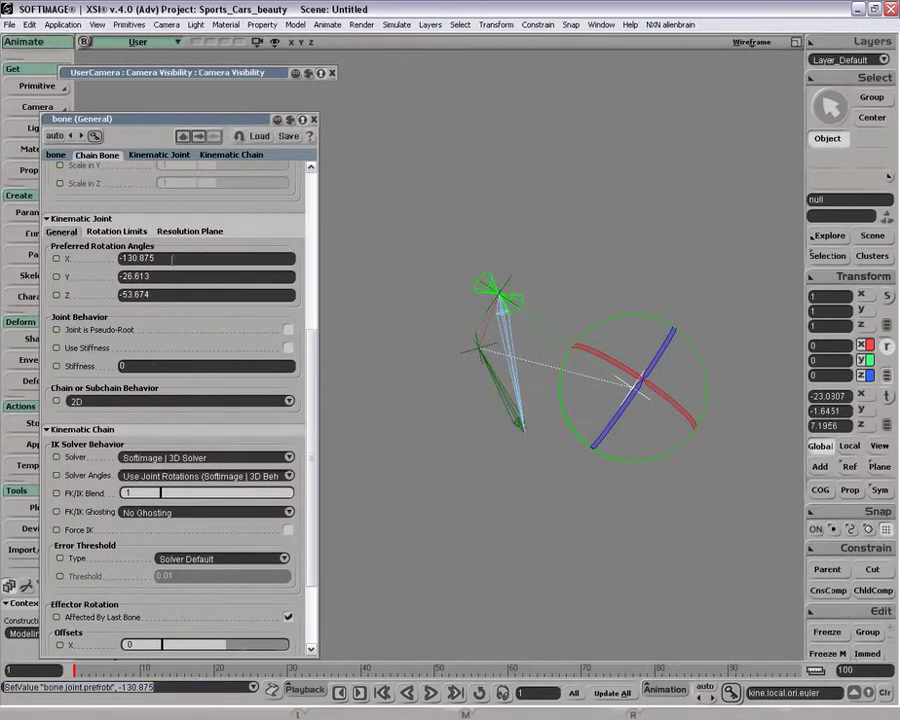
mouse_move(318, 242)
left_mouse_down()
mouse_move(391, 239)
mouse_move(334, 242)
left_mouse_up()
left_click_drag(166, 258, 123, 258)
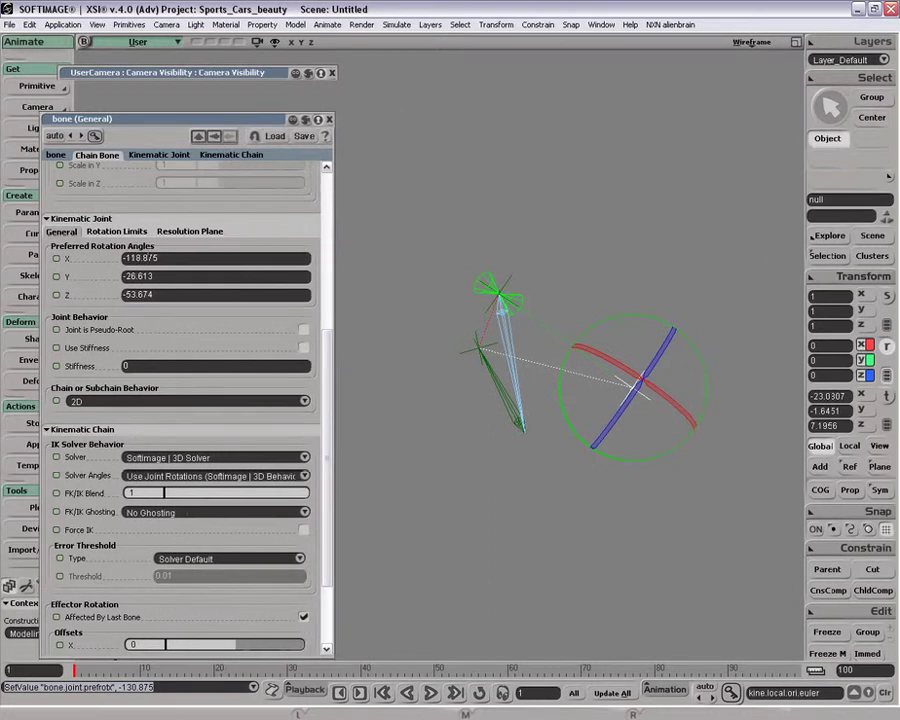
left_click_drag(69, 218, 86, 214)
Turn off Use Preferred X Rotation as Roll for the upper bone and set its Roll to -256.186
key("space")
left_click(500, 352)
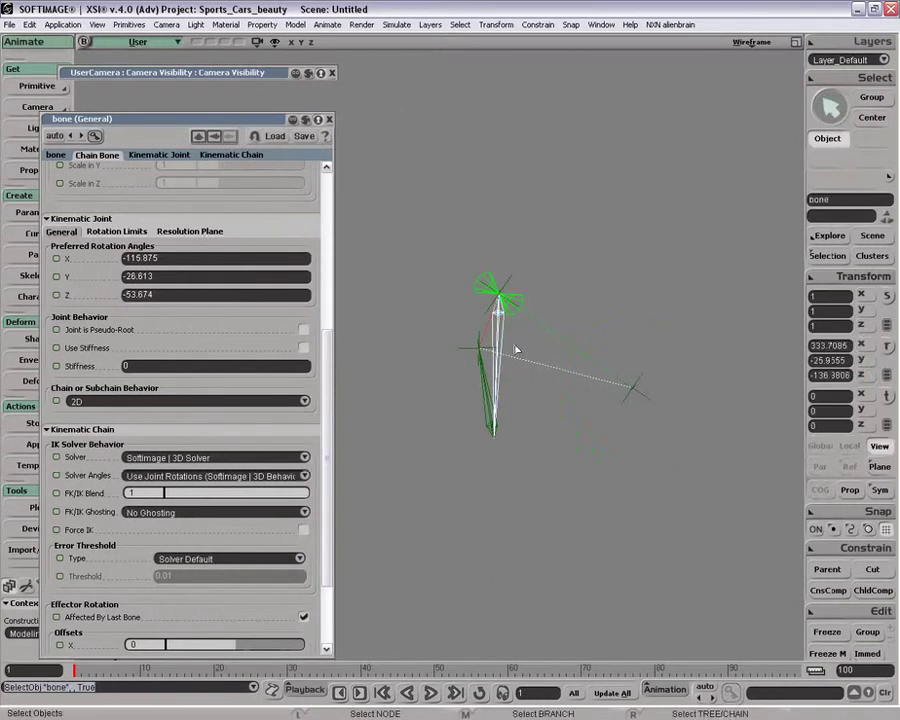
key("space")
left_click(176, 231)
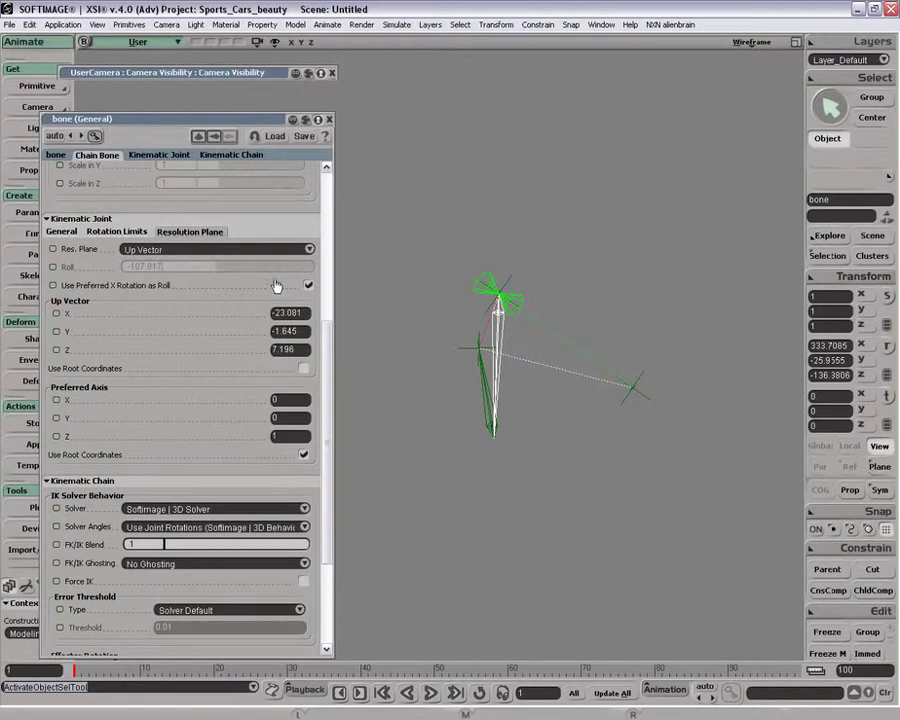
left_click(309, 286)
left_click_drag(228, 268, 187, 279)
key("space")
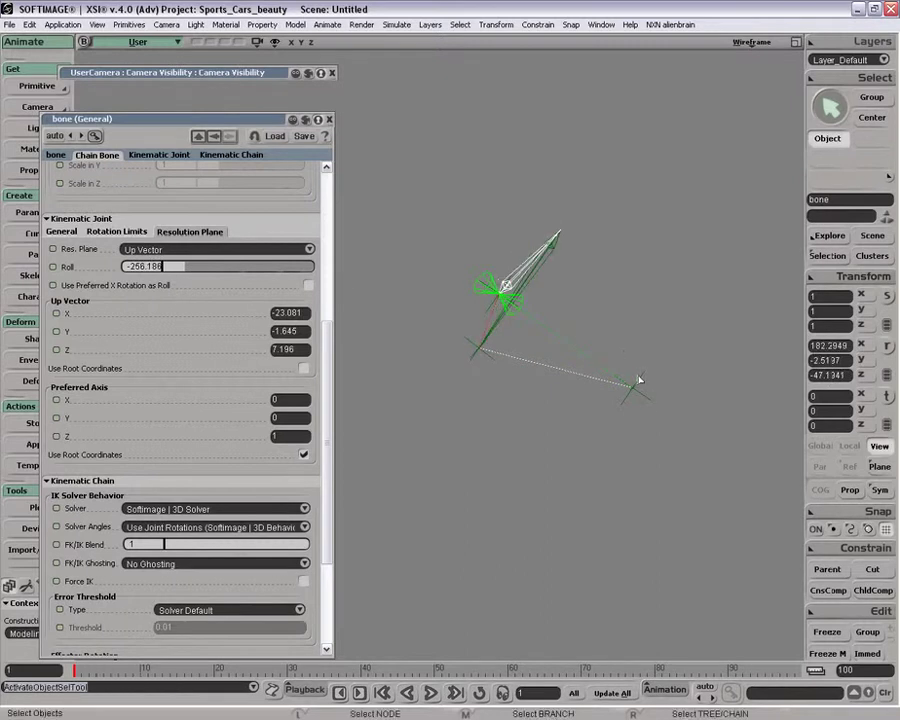
Reposition the up-vector null at about X -23.57, Y -1.84, Z 9.15
left_click(637, 382)
key("v")
left_click_drag(655, 432, 680, 460)
key("space")
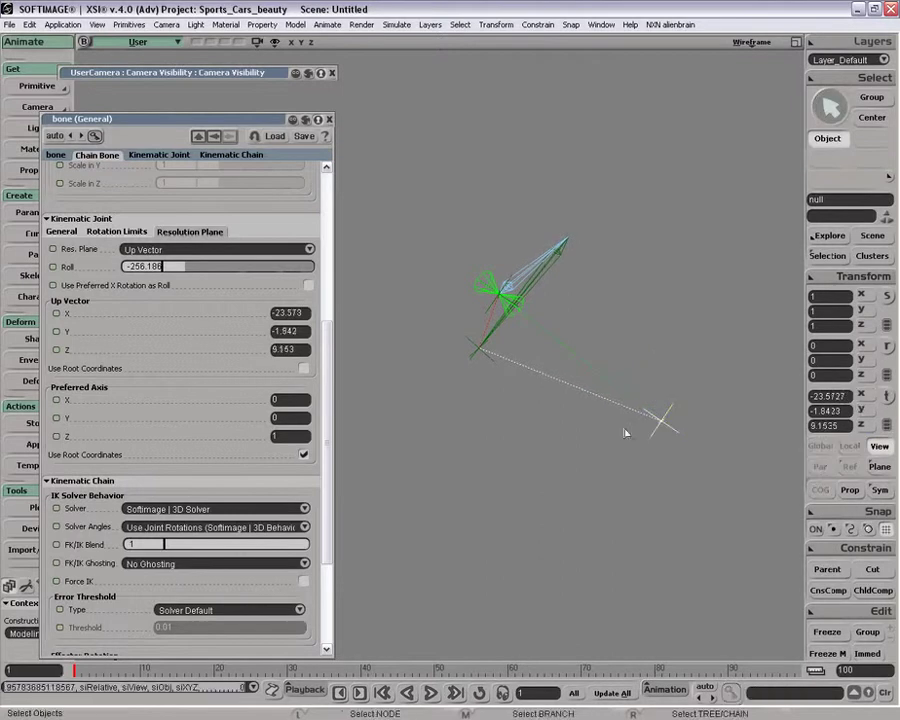
Set the upper bone's resolution plane to Preferred Axis
left_click(132, 231)
left_click(162, 231)
left_click(173, 249)
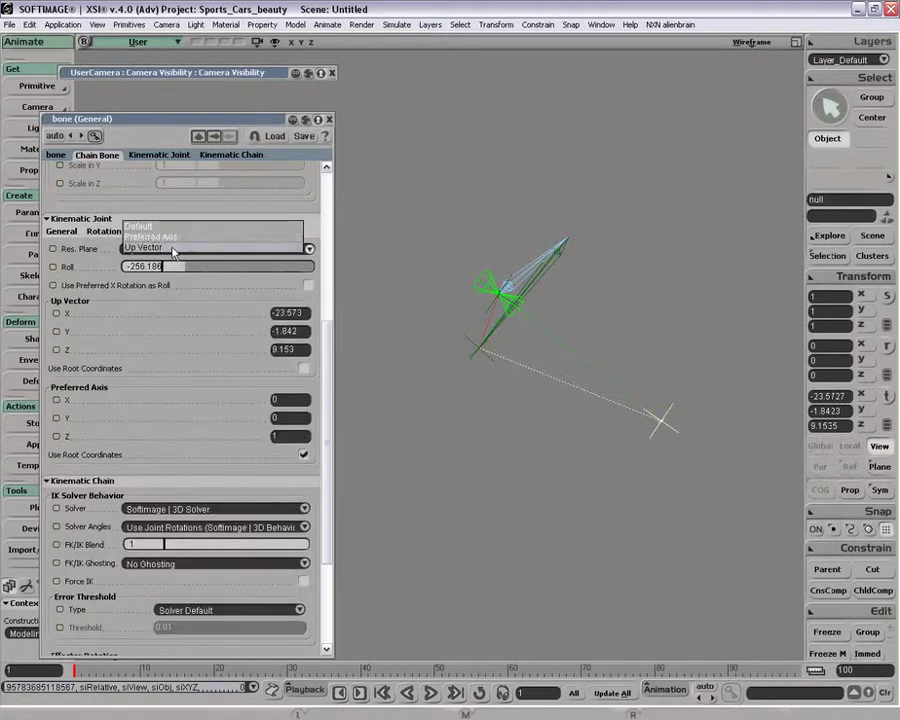
left_click(173, 237)
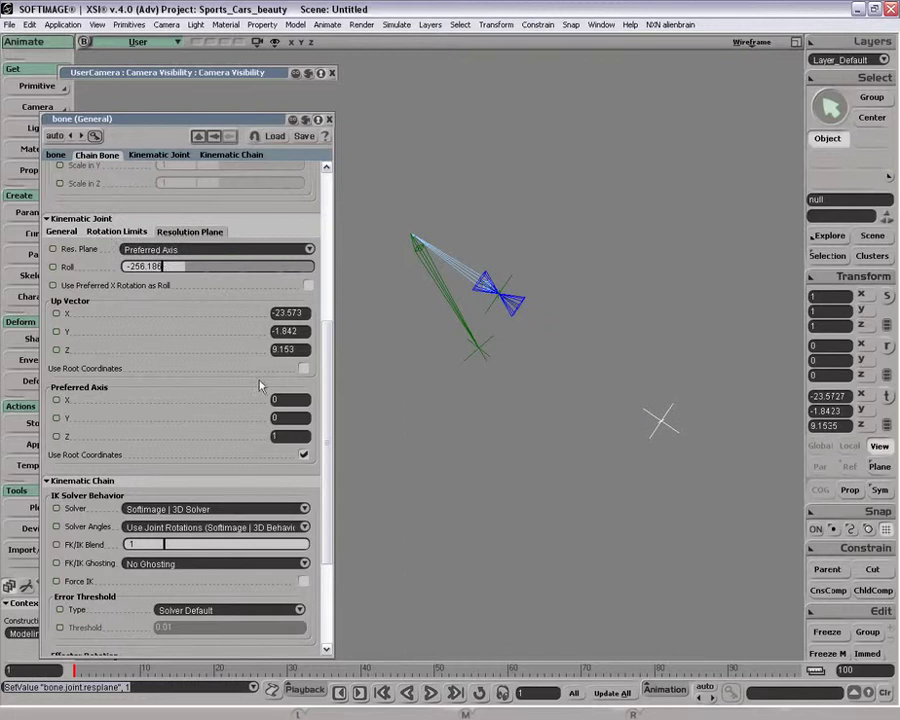
Try moving the null with the Preferred Axis resolution plane active, and undo the move
key("space")
key("v")
left_click_drag(669, 442, 557, 486)
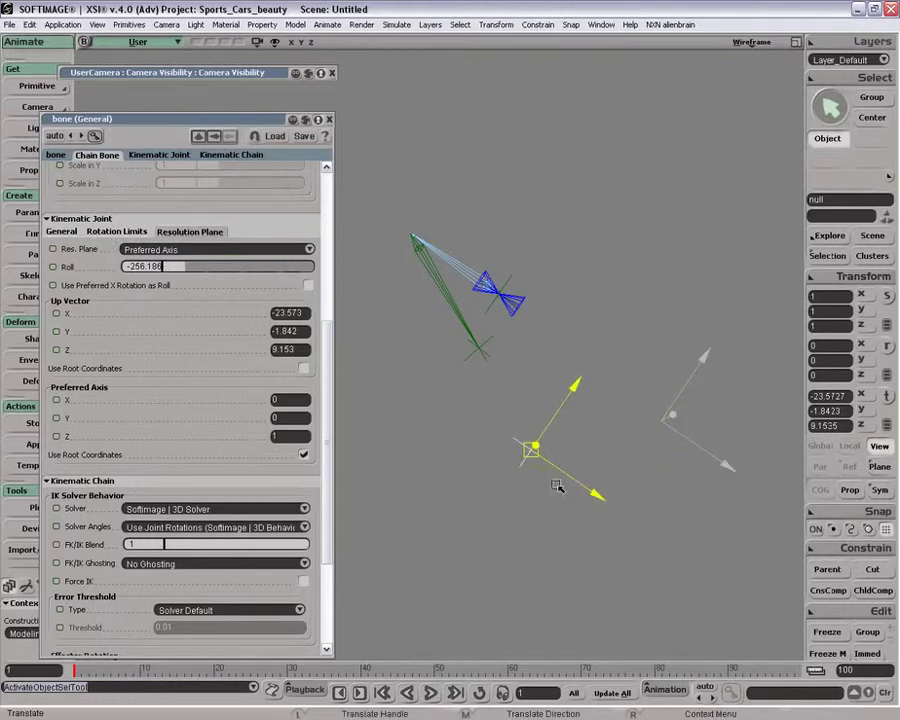
key("ctrl+z")
Move the chain's effector to about X -4.22, Y -11.94, Z 3.54
key("space")
left_click(488, 336)
key("v")
left_click_drag(567, 370, 588, 462)
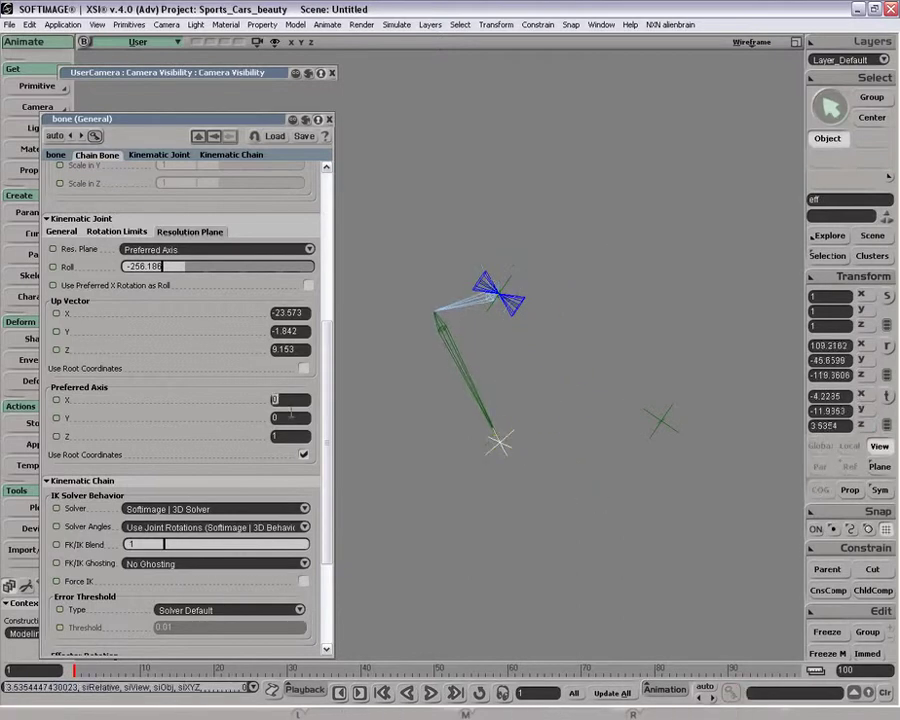
Set the upper bone's Preferred Axis to X 1 and Z 0
type("1")
left_click(291, 435)
key("Return")
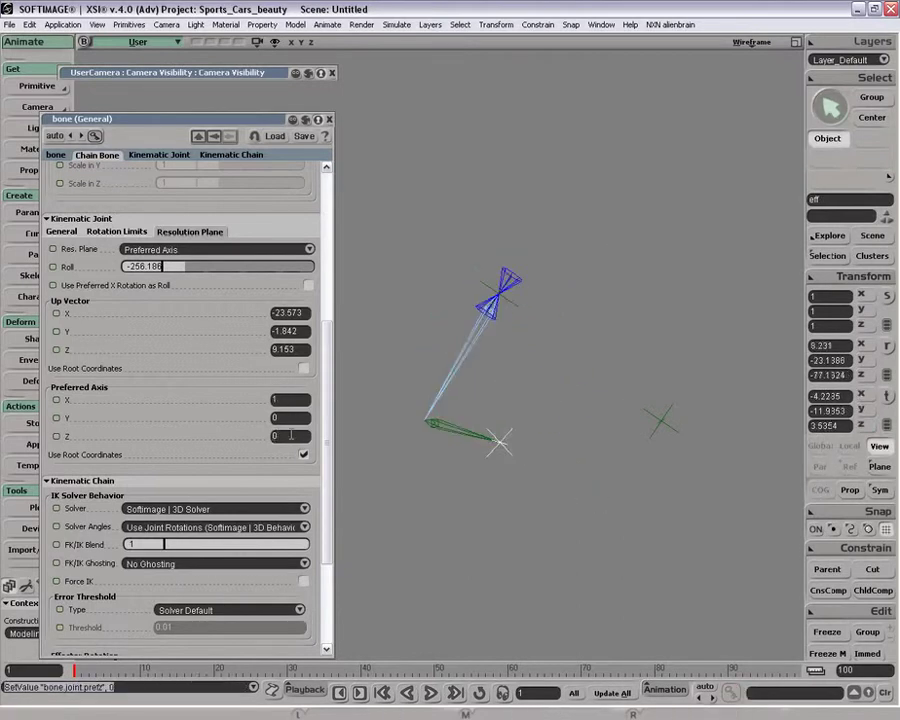
key("space")
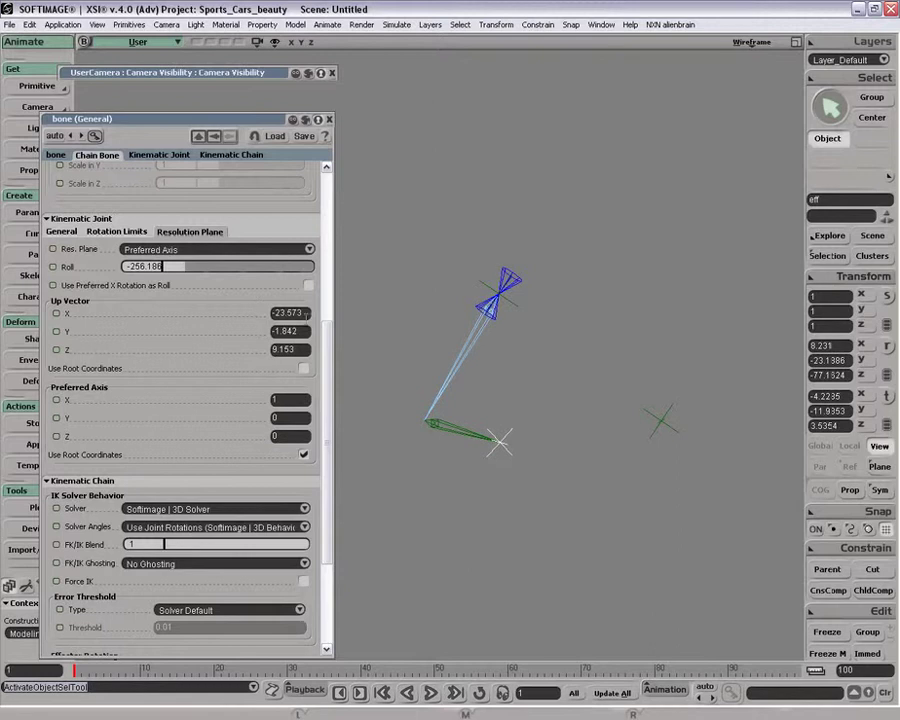
Review the upper bone's Up Vector values and its General, Rotation Limits and Resolution Plane joint settings
left_click(304, 313)
right_click(56, 331)
left_click(104, 321)
left_click(112, 232)
left_click(66, 232)
left_click(104, 234)
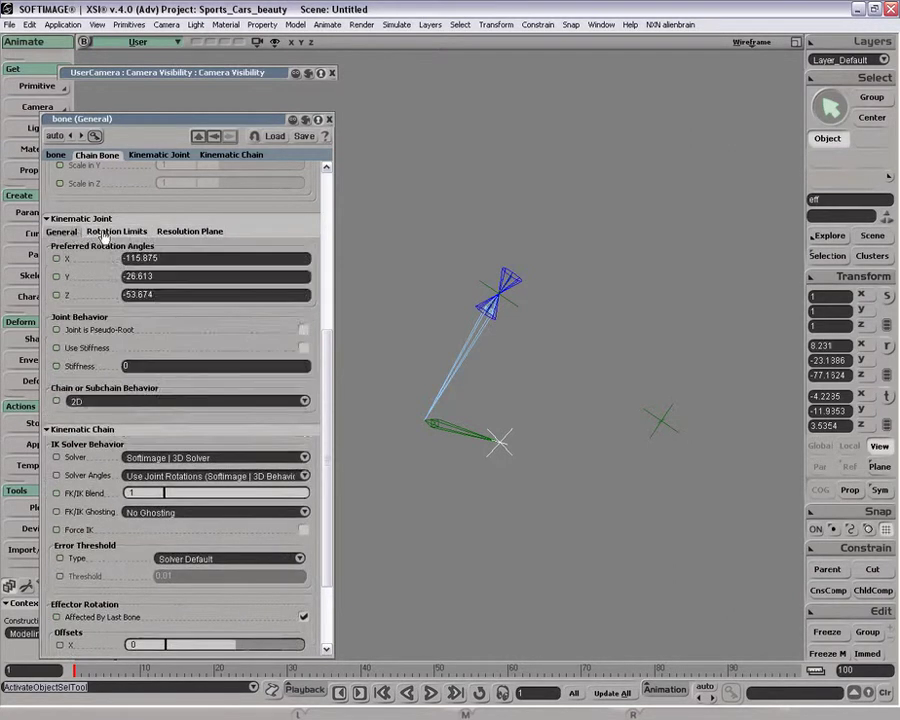
left_click(175, 234)
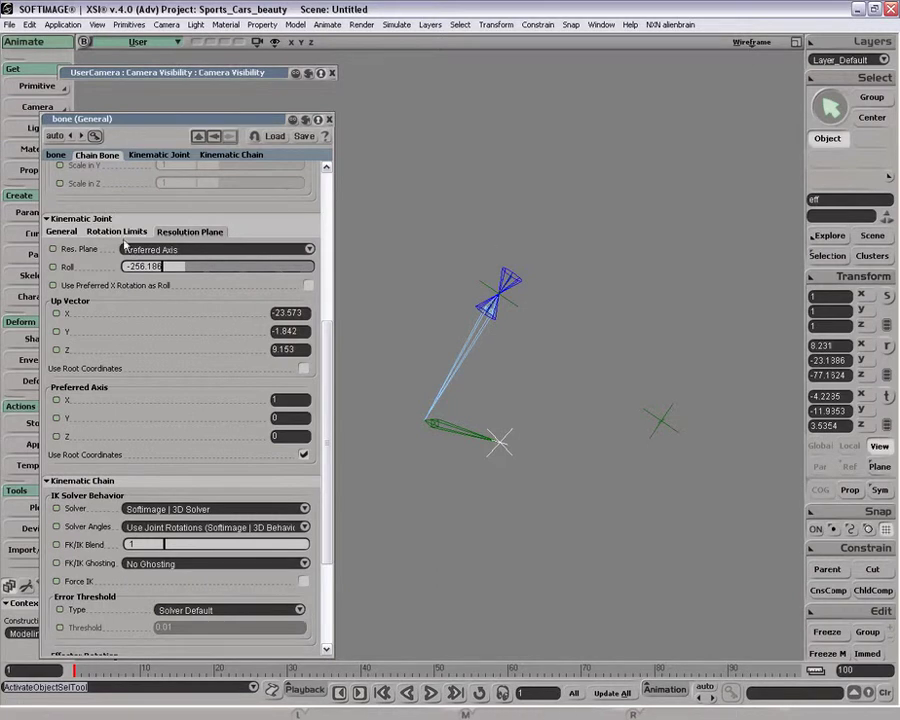
Delete the existing two-bone chain together with its effector and nulls
left_click(118, 232)
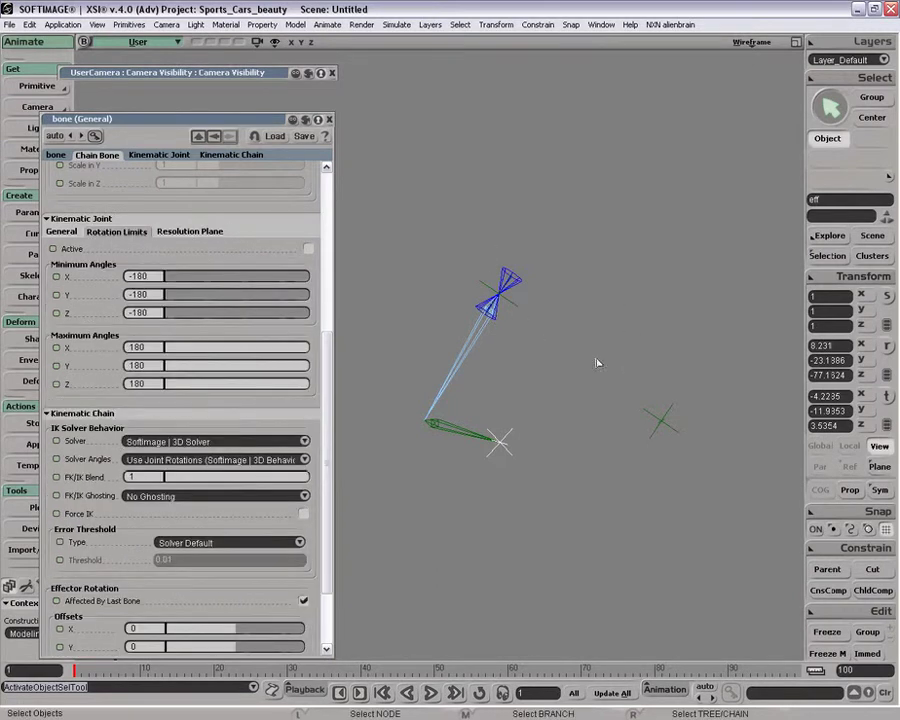
key("o")
left_click_drag(583, 386, 565, 292)
key("z")
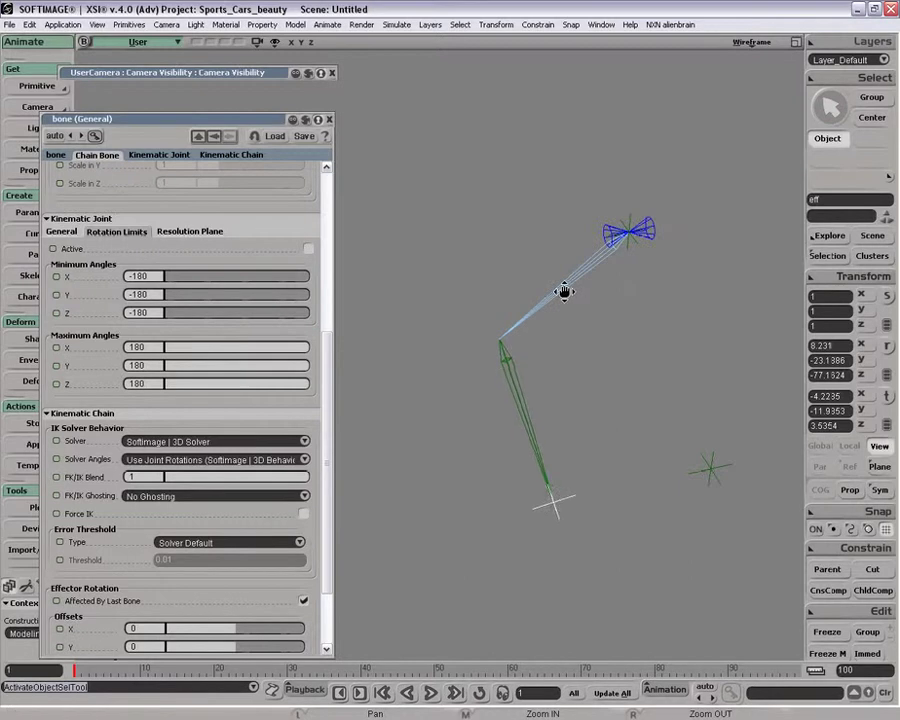
left_click(515, 380)
middle_click_drag(556, 170, 734, 553)
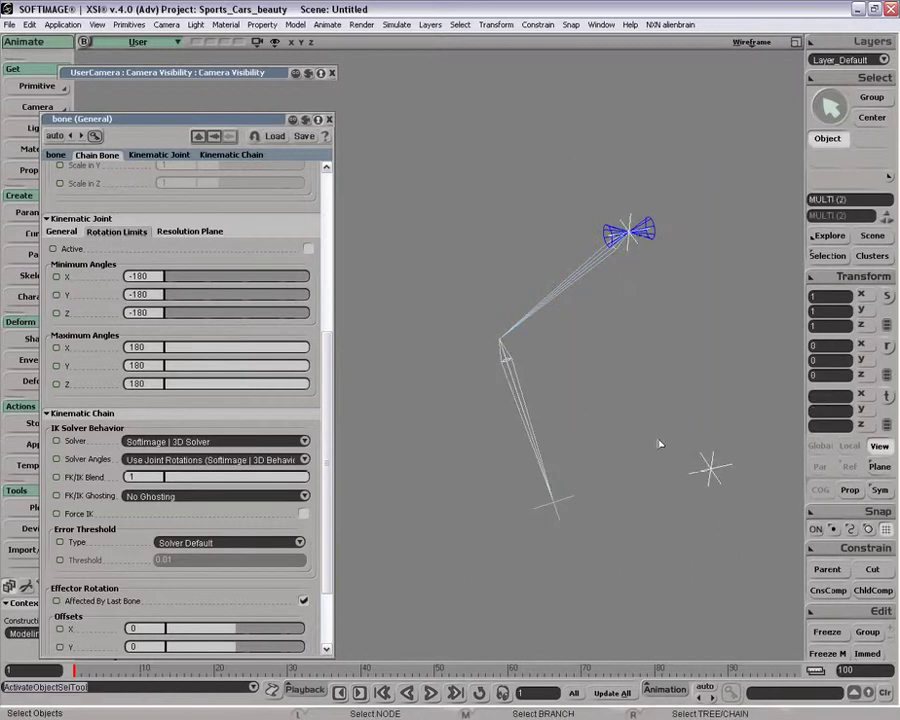
key("Delete")
right_click(806, 15)
left_click(667, 95)
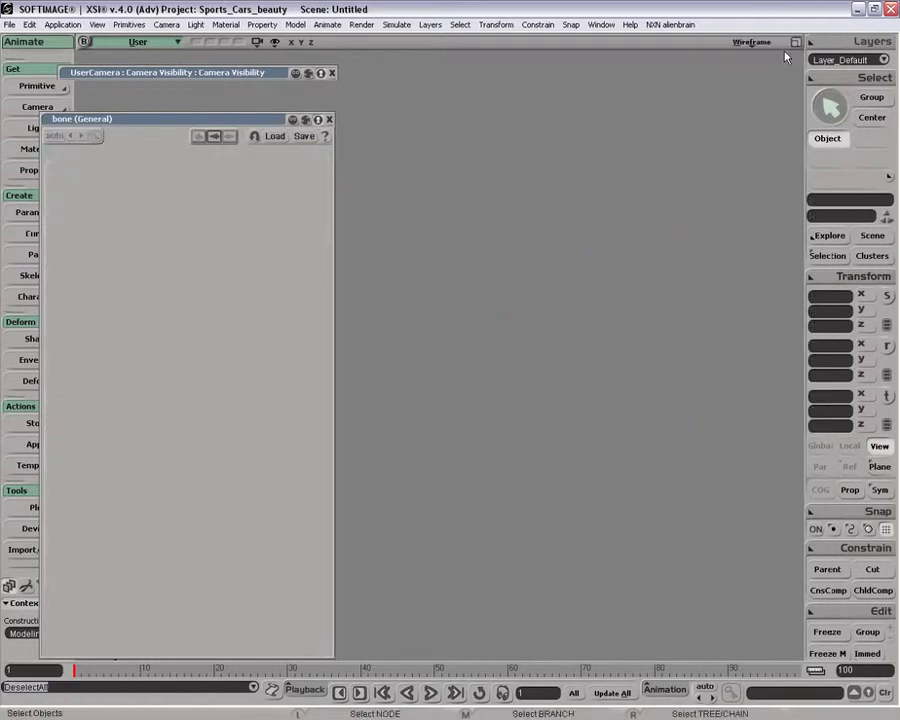
Close the bone properties and draw a two-bone 2D chain in the maximized Front view
left_click(795, 42)
left_click(327, 120)
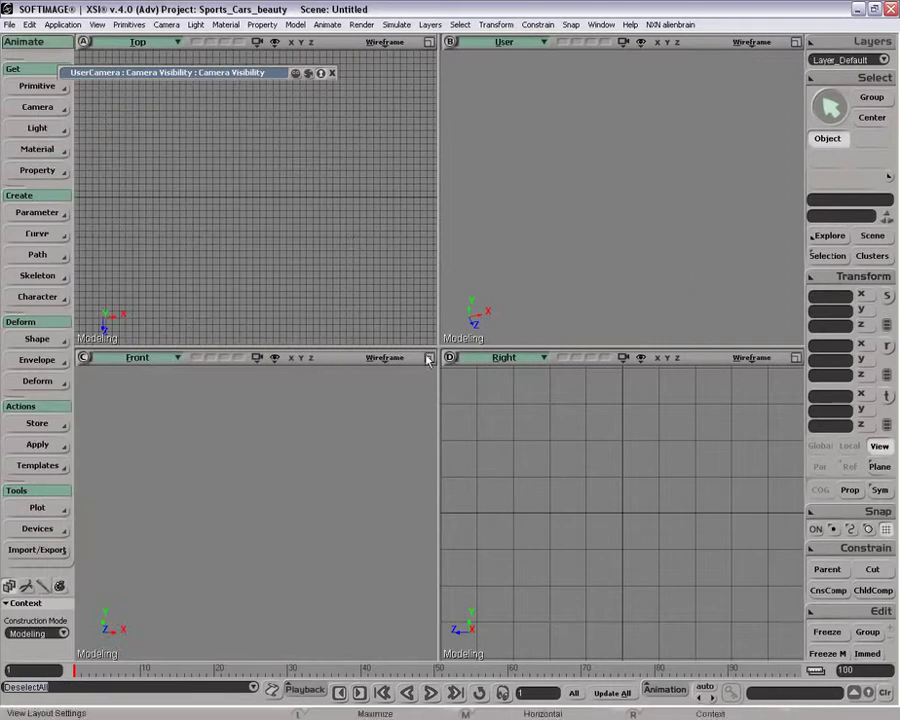
key("F12")
left_click(32, 277)
left_click(118, 280)
left_click(367, 181)
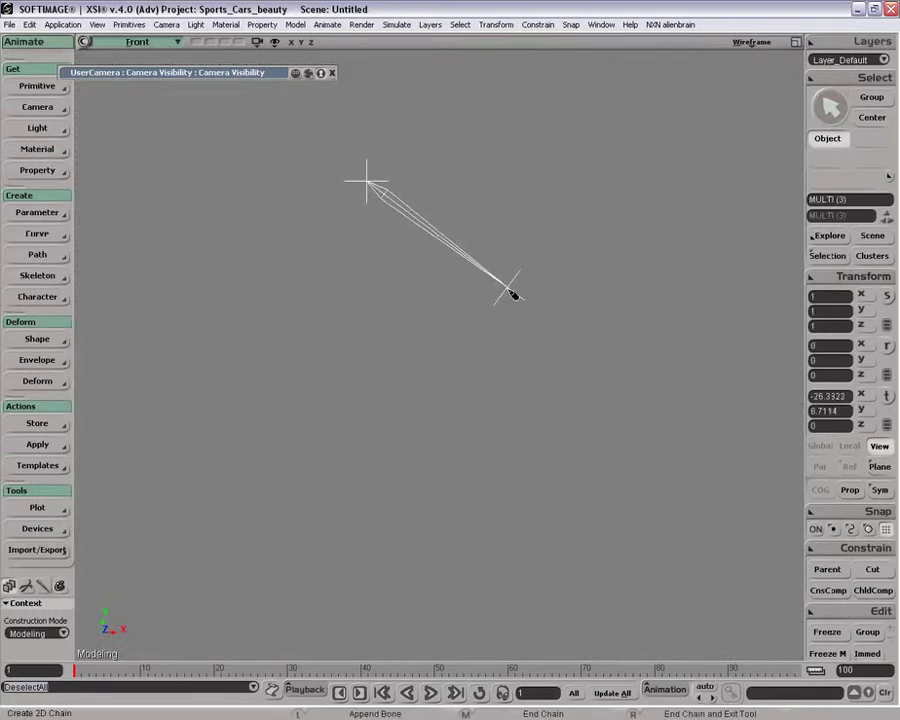
left_click(500, 291)
left_click(320, 444)
right_click(320, 444)
Try rotating the whole chain about its root, and undo the rotation
left_click(458, 328)
key("space")
left_click(432, 246)
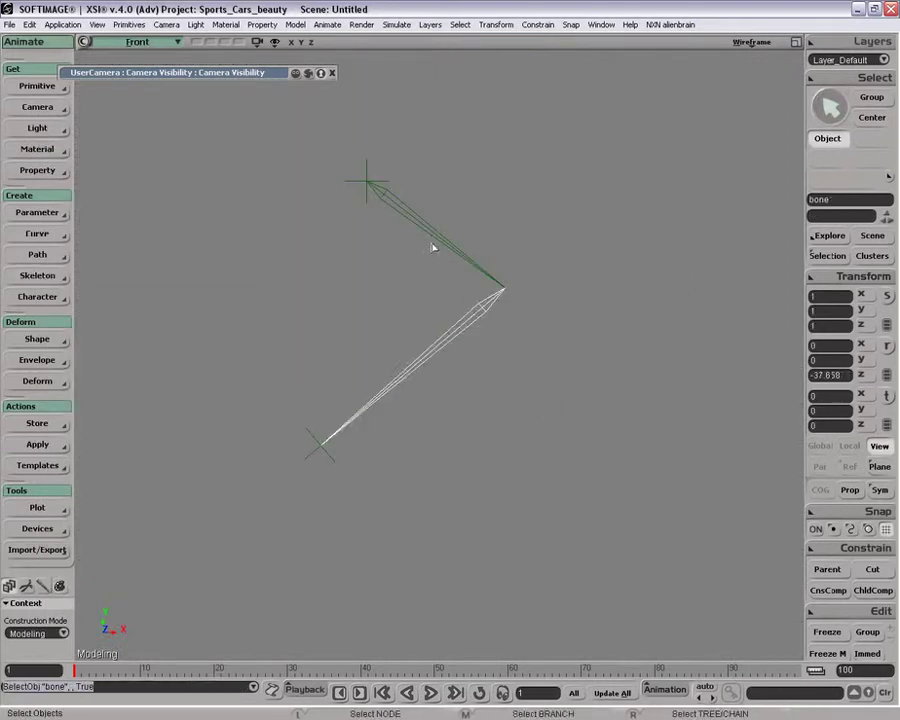
right_click(432, 246)
key("c")
left_click_drag(550, 241, 490, 262)
key("ctrl+z")
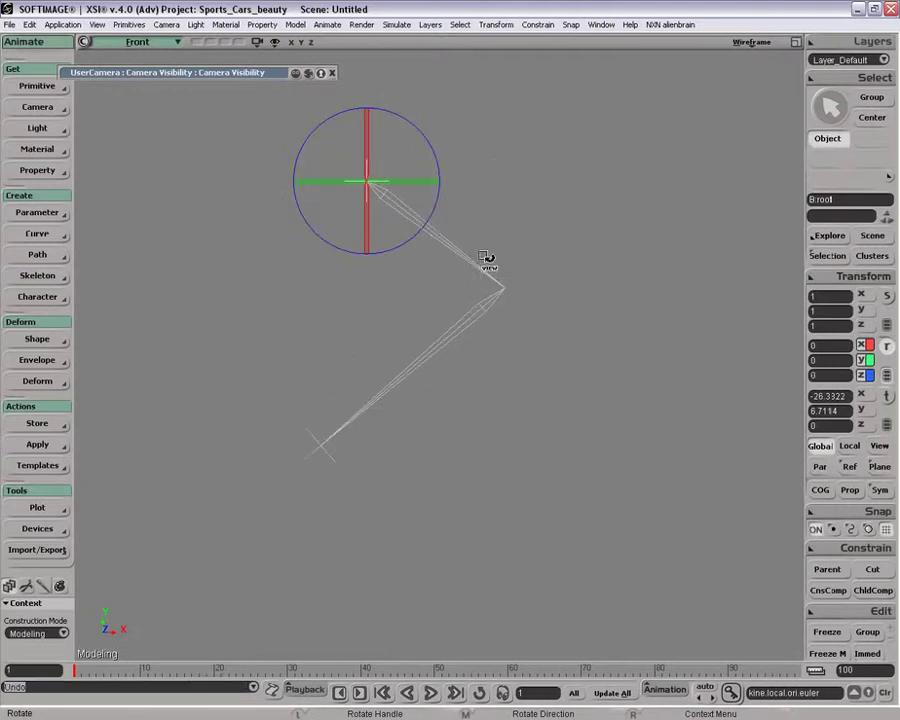
Rotate only the chain's upper bone to about -20.96 degrees in Z
key("space")
left_click(424, 222)
key("c")
mouse_move(383, 312)
left_mouse_down()
mouse_move(392, 312)
mouse_move(389, 298)
left_mouse_up()
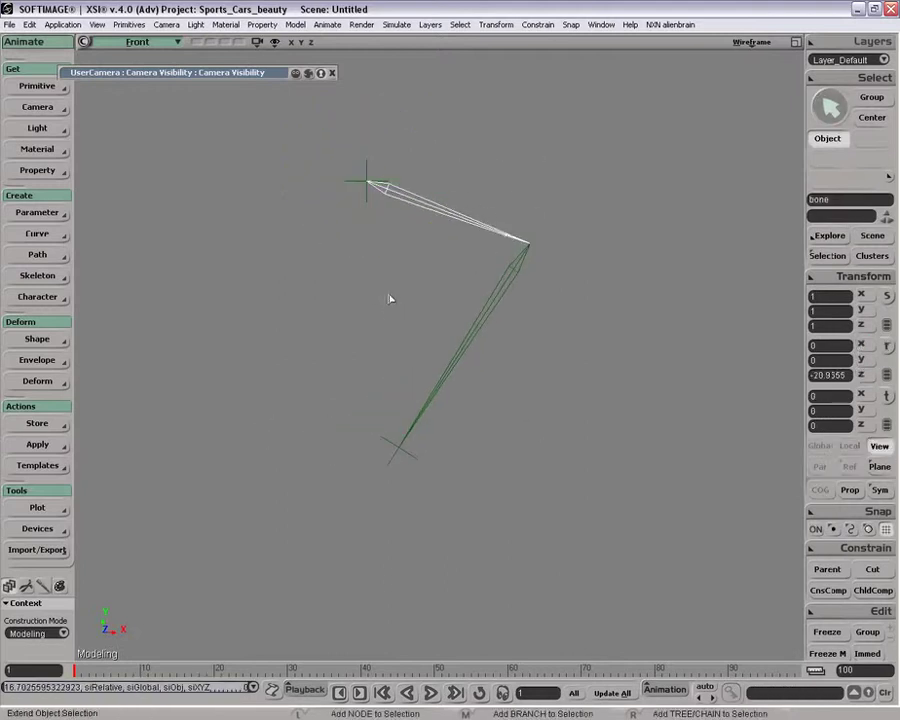
Enable the Chain Joint Rotation Limits display in the Front camera's visibility attributes
key("shift+s")
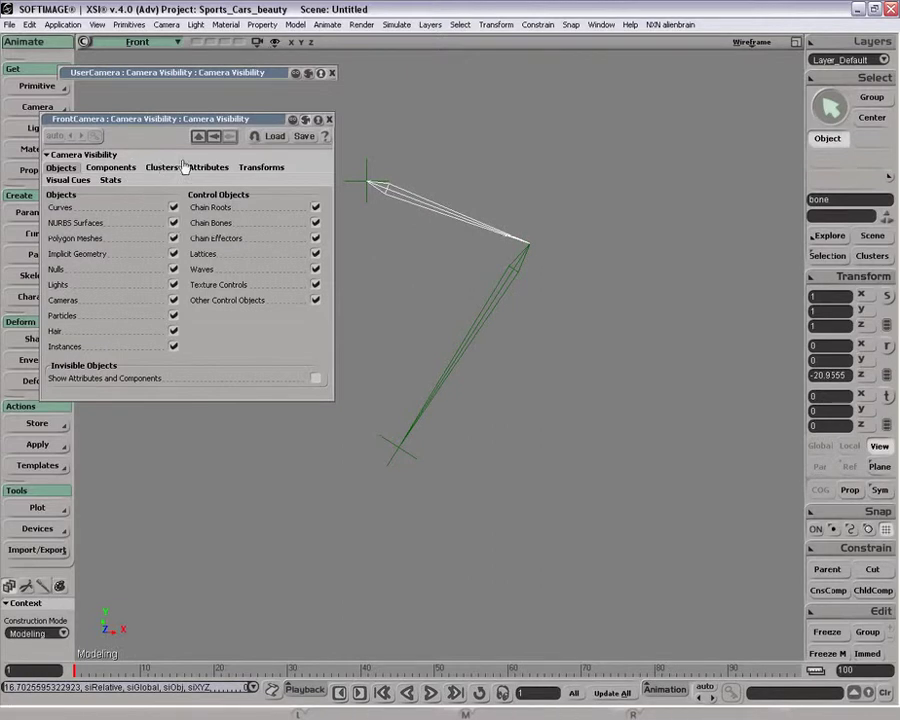
left_click(190, 167)
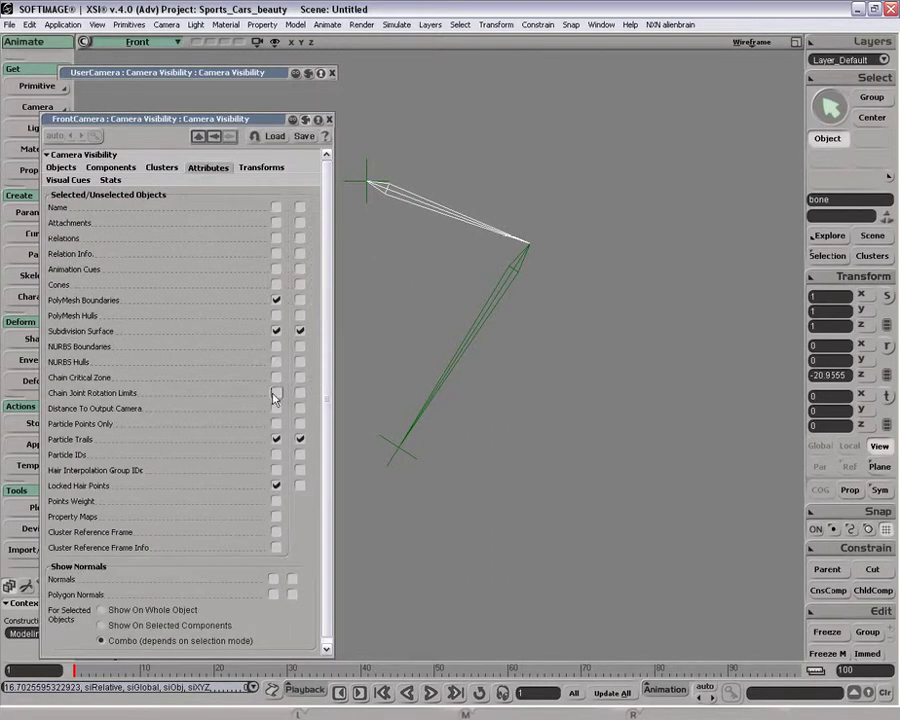
left_click(276, 398)
key("shift+s")
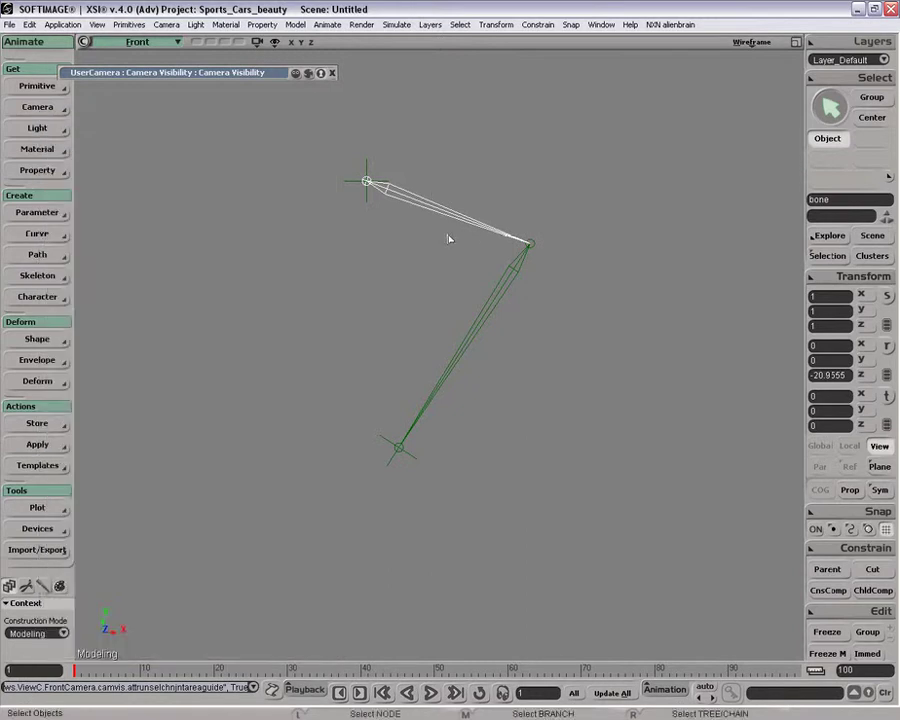
Open the upper bone's properties and activate its kinematic joint rotation limits
key("Return")
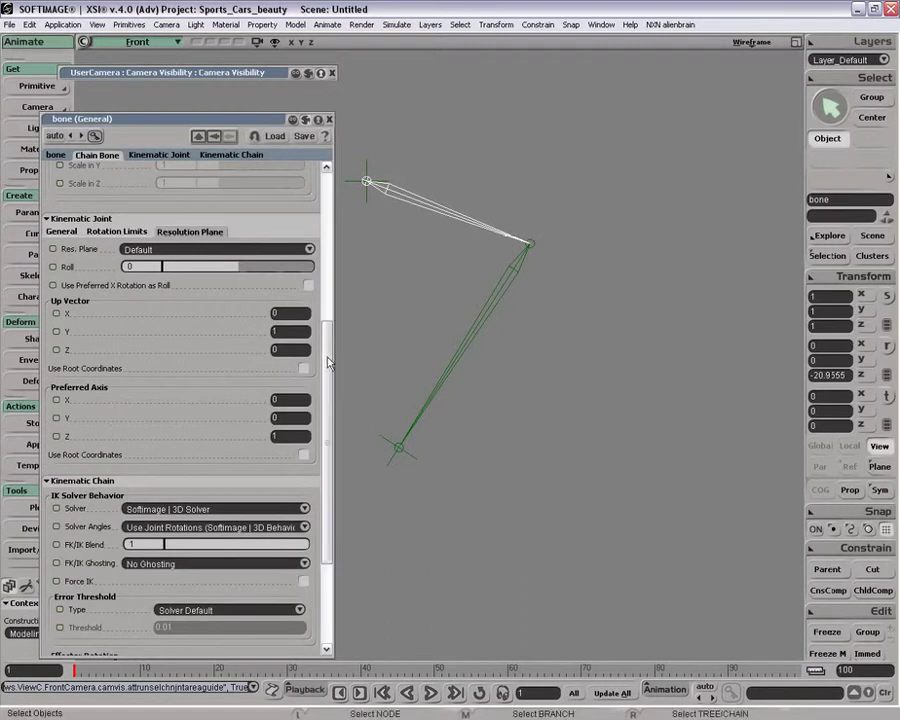
scroll(318, 456, "down", 3)
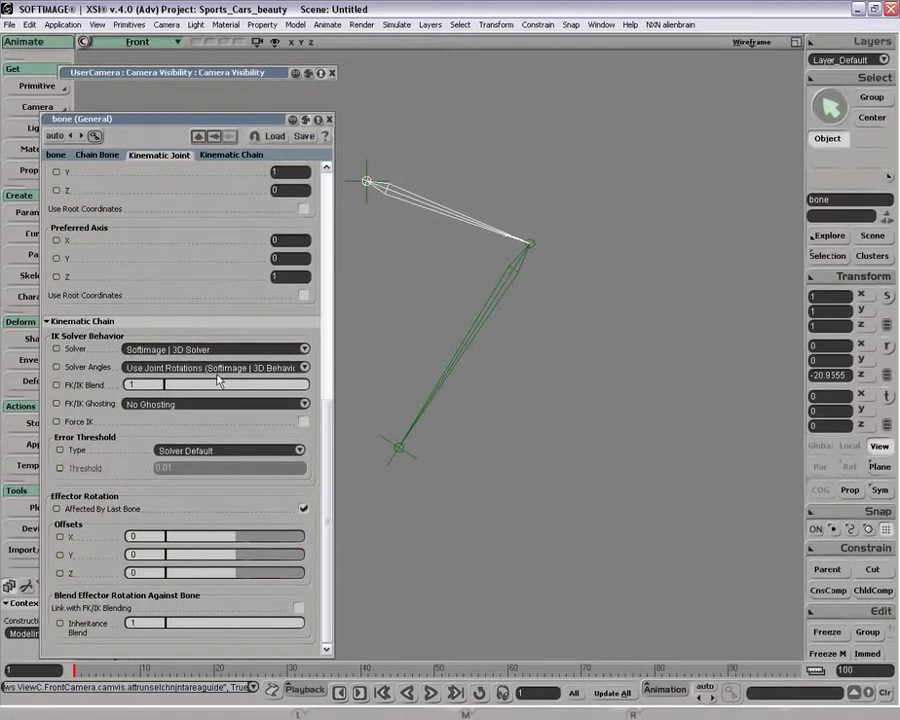
scroll(320, 398, "up", 4)
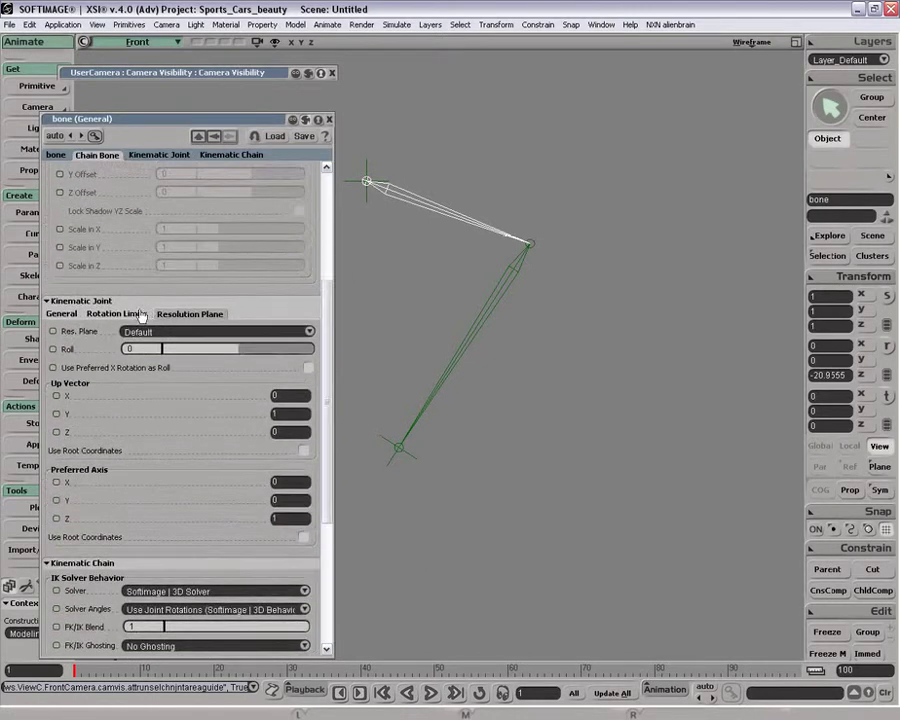
left_click(117, 313)
left_click(308, 330)
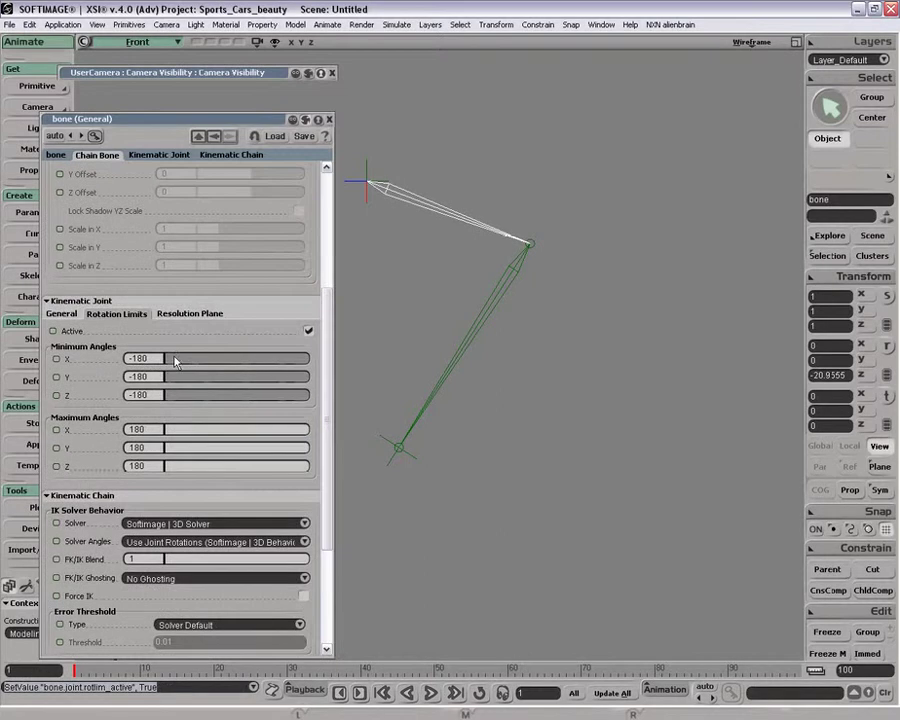
Try adjusting the joint's minimum and maximum X angles and minimum Y angle, undoing the changes
left_click_drag(175, 362, 189, 360)
left_click_drag(198, 429, 257, 428)
key("ctrl+z")
key("ctrl+z")
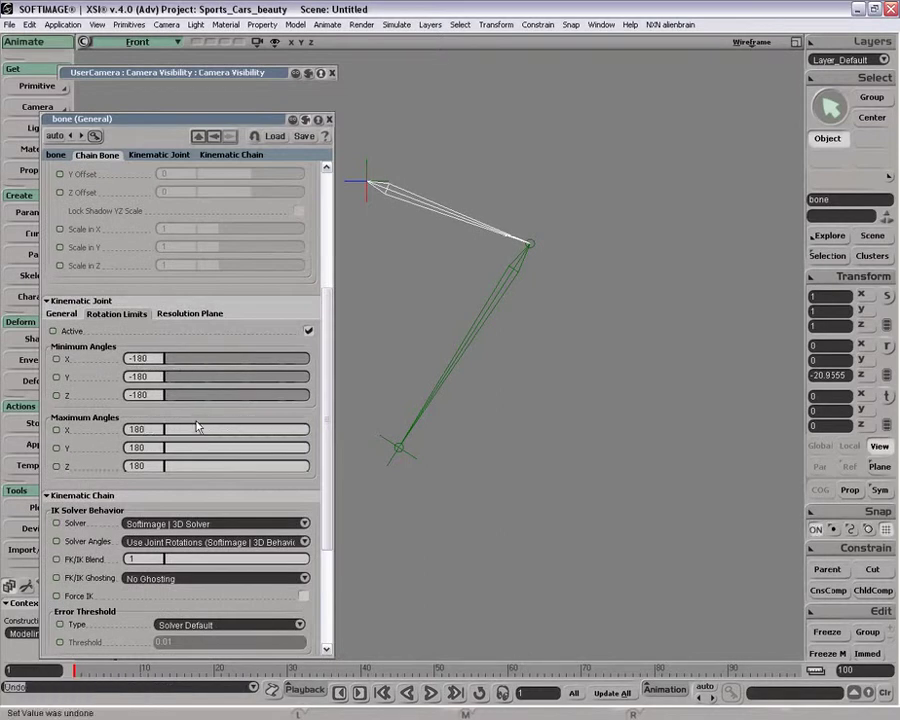
left_click_drag(176, 377, 206, 377)
key("ctrl+z")
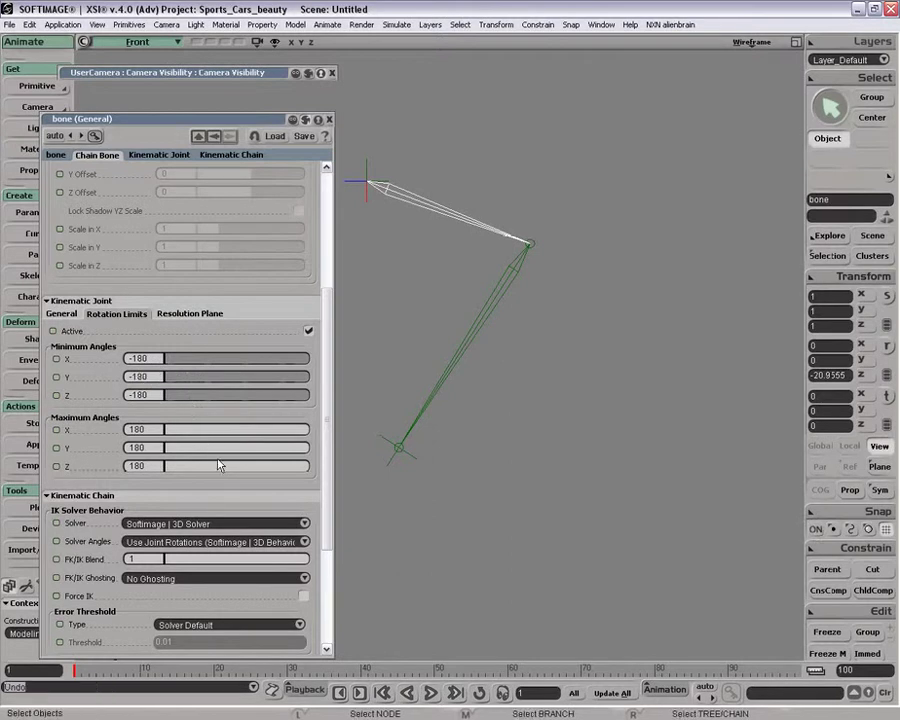
Set the upper bone's maximum Z angle to 6.146 and its minimum Z angle to -79.902
key("r")
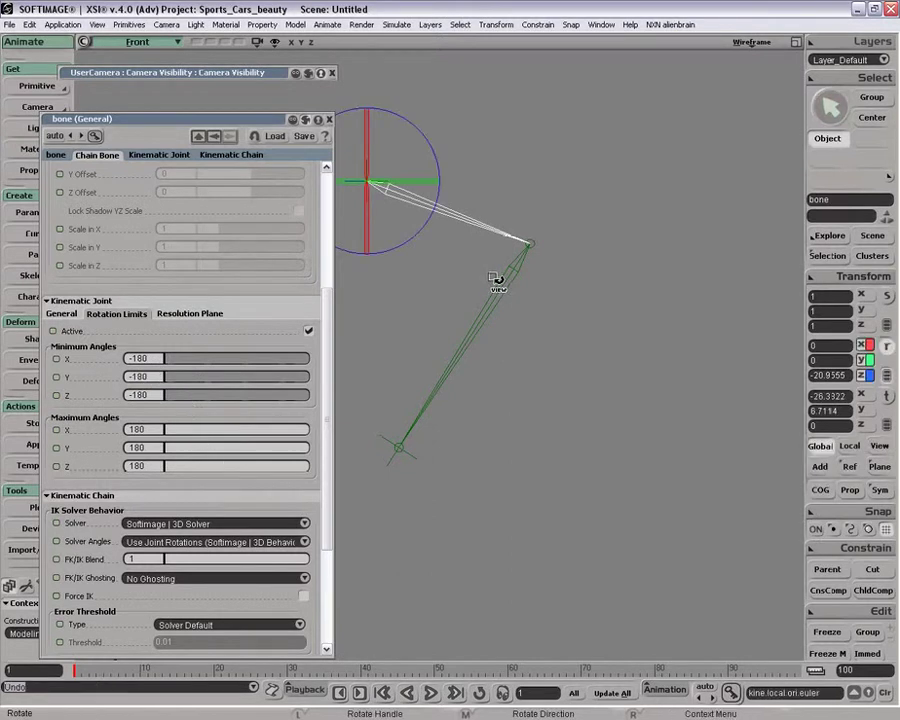
left_click_drag(212, 466, 239, 466)
key("space")
left_click(520, 191)
key("z")
left_click_drag(373, 157, 418, 289)
middle_click_drag(418, 289, 420, 286)
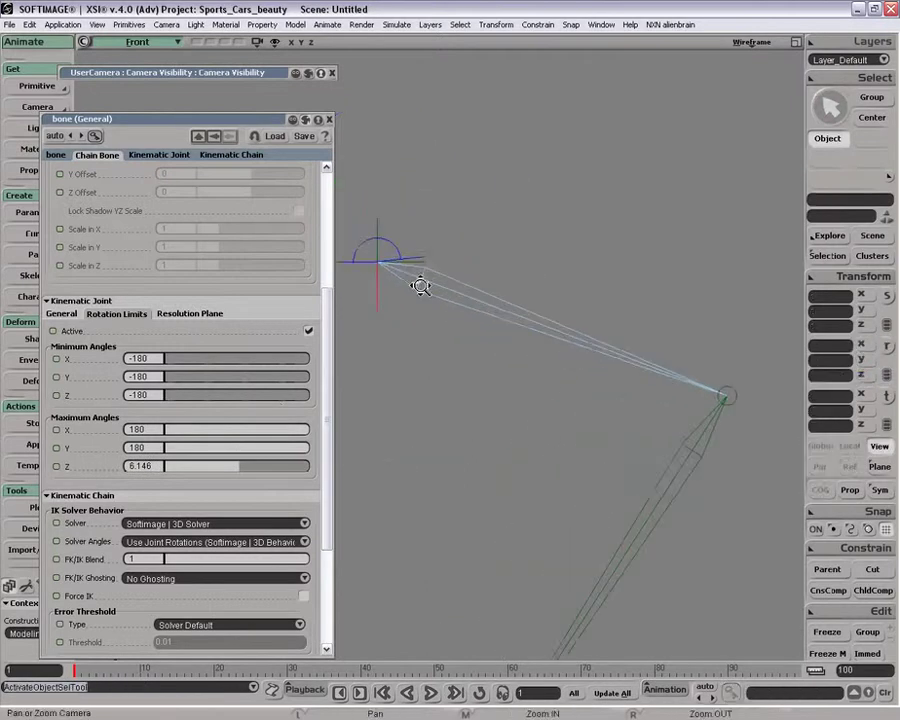
left_click_drag(420, 286, 496, 317)
left_click_drag(182, 396, 206, 395)
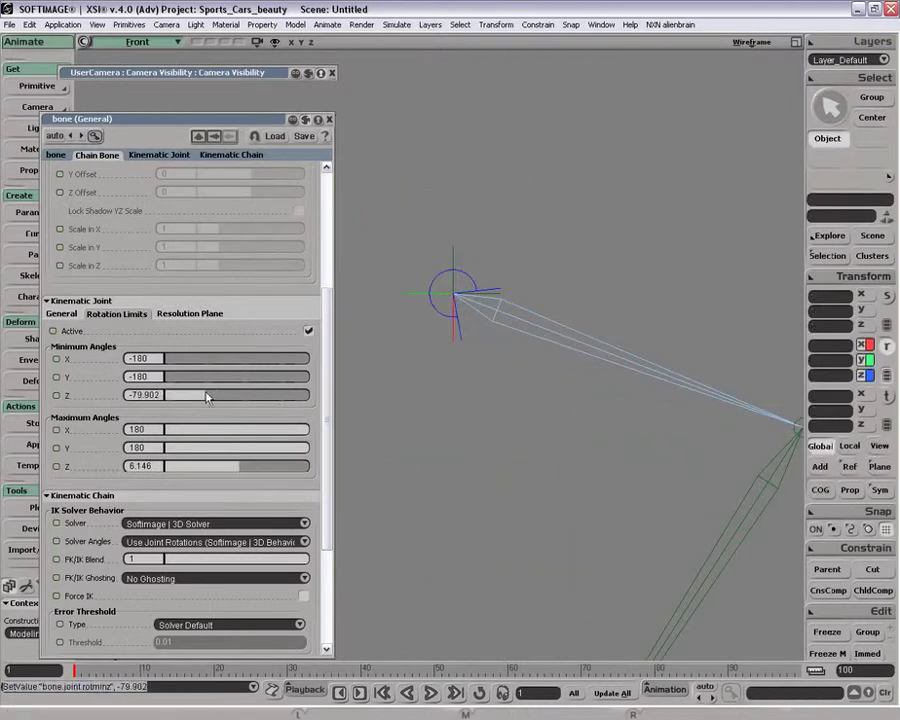
Test the limits by rotating the upper bone in Z, ending at about -59.65 degrees
key("space")
left_click(556, 326)
left_click_drag(615, 329, 538, 345)
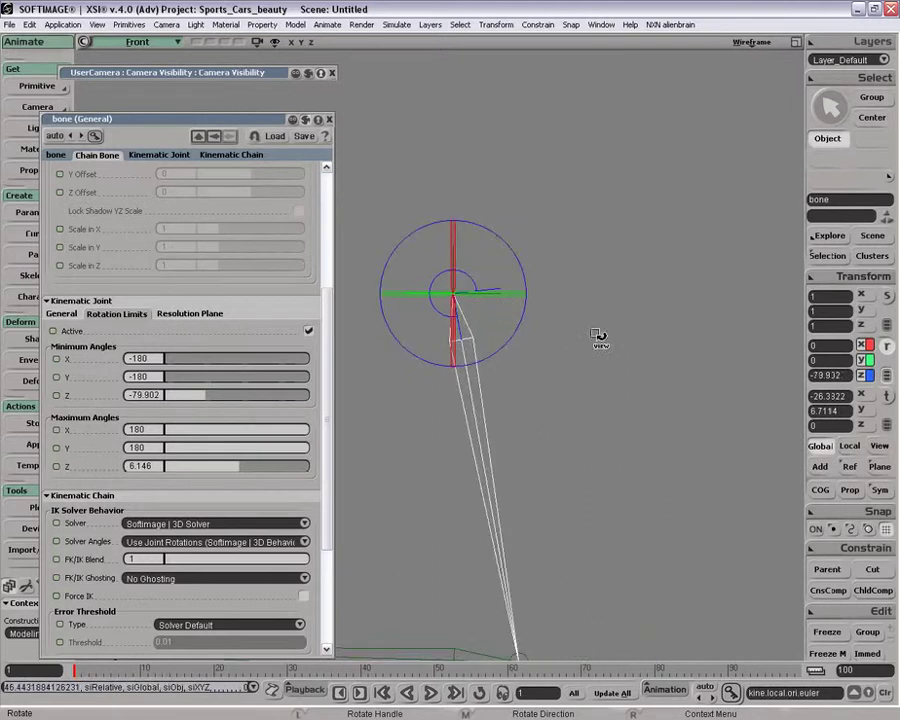
left_click_drag(603, 345, 622, 345)
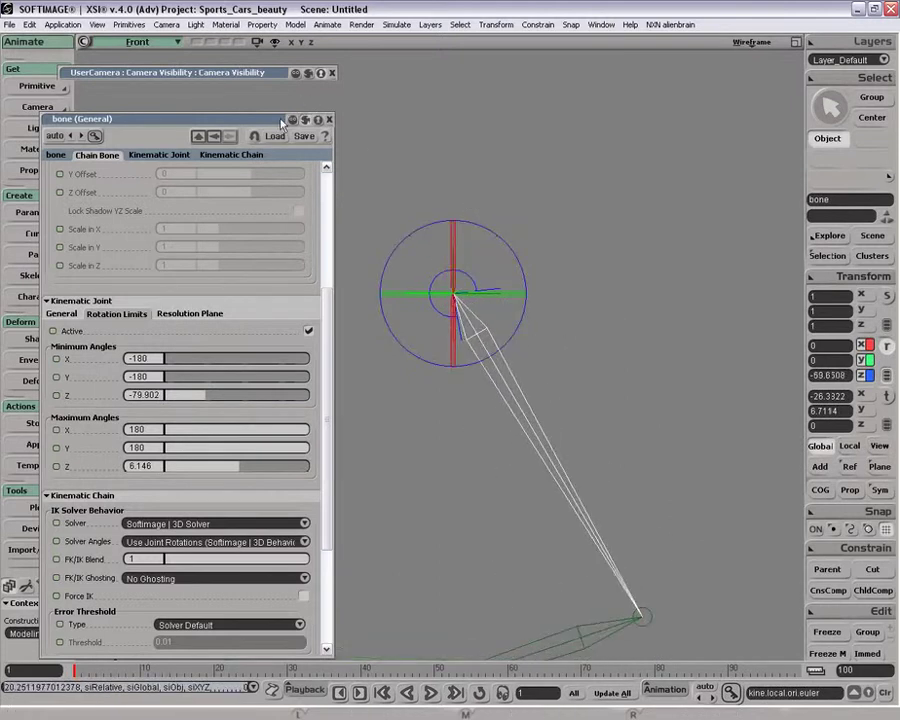
Set the upper bone's minimum rotation limit from its current pose, and check the limit angles in its properties
double_click(274, 120)
left_click(24, 277)
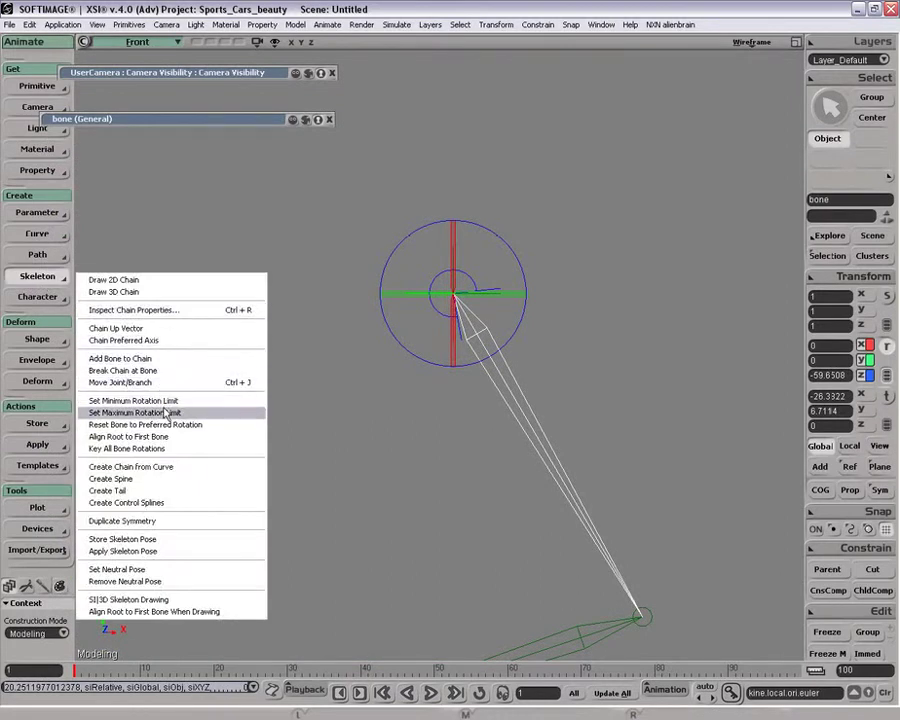
left_click(165, 401)
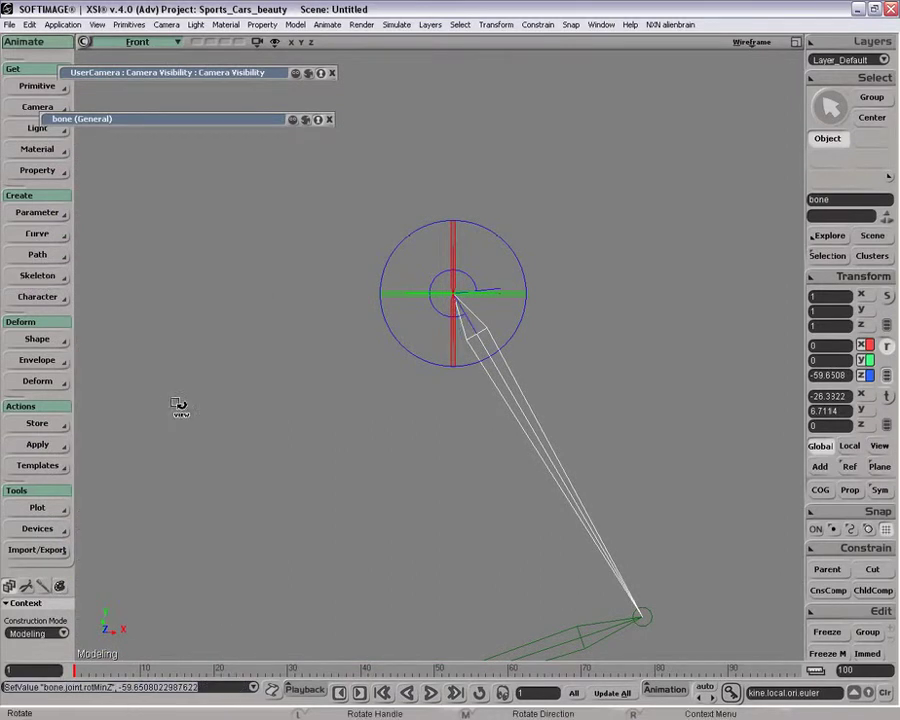
key("space")
left_click(573, 378)
left_click(466, 295)
key("space")
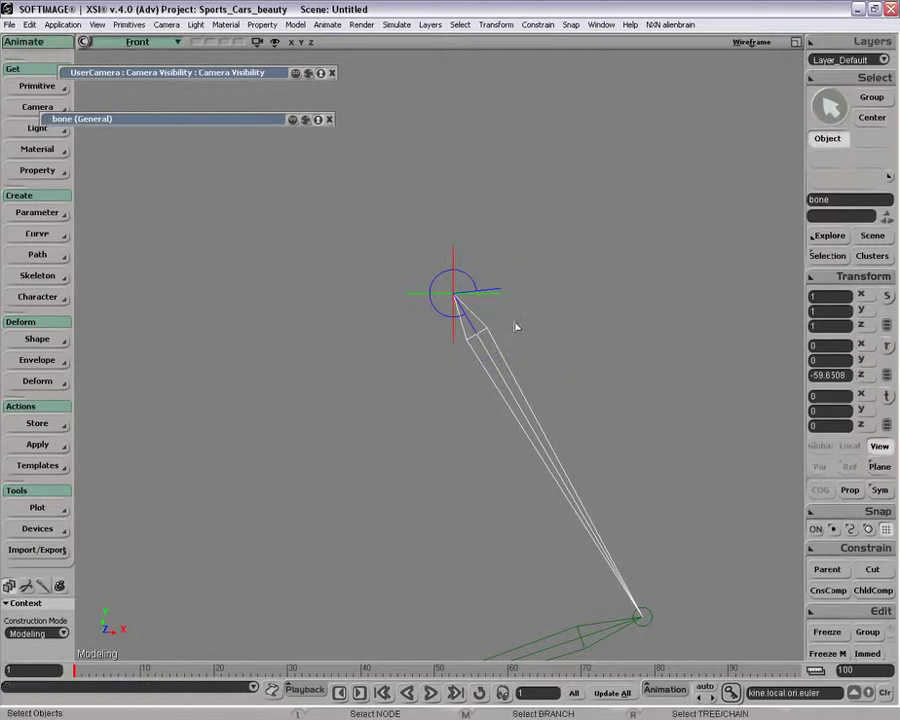
left_click(225, 119)
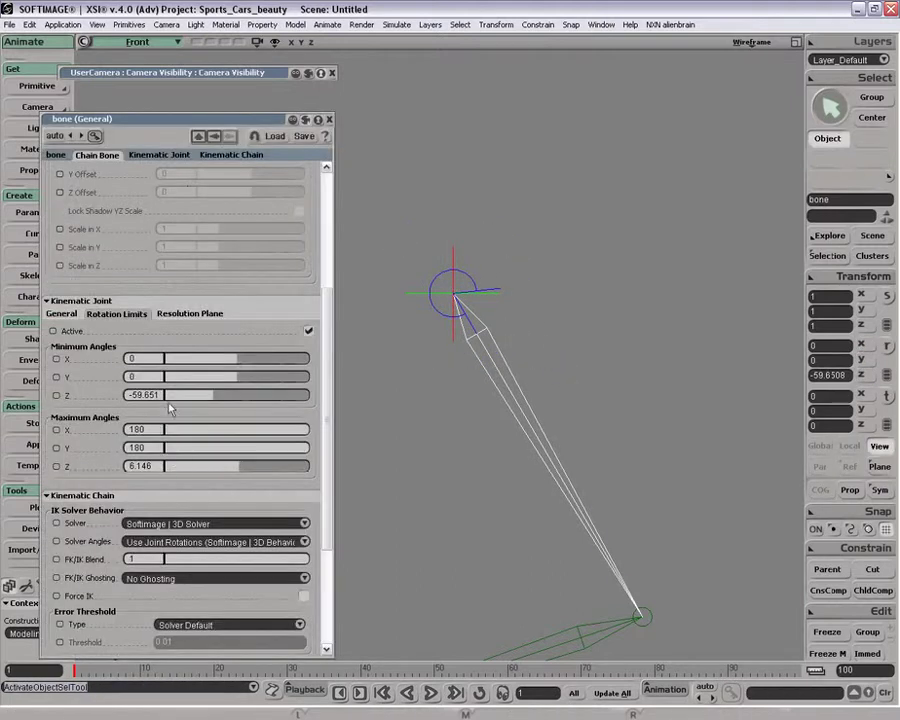
left_click(475, 278)
left_click(329, 119)
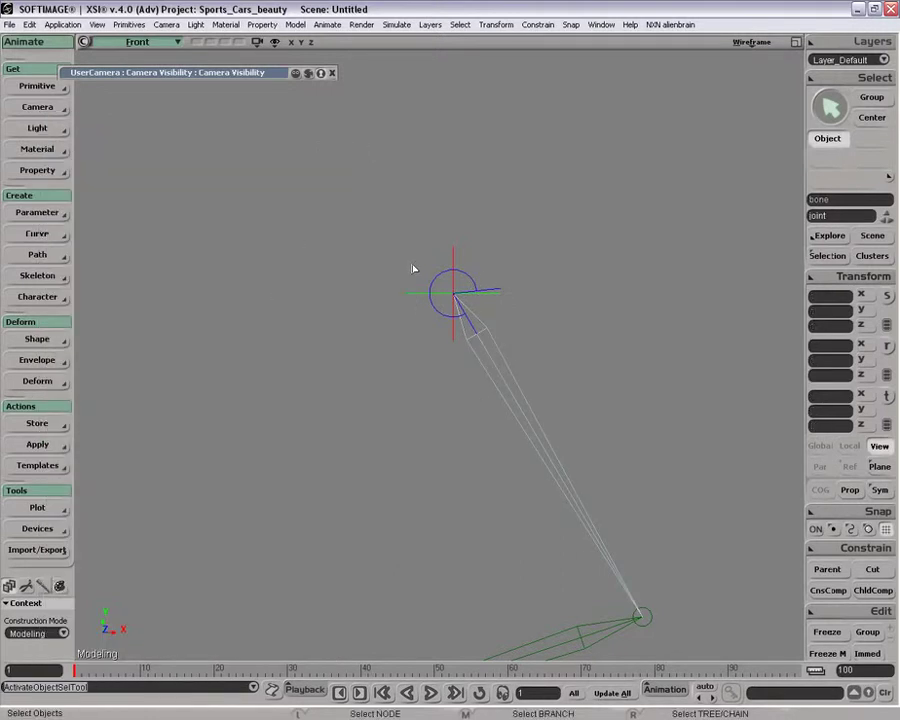
Select the whole two-bone chain from its root and delete it
right_click(498, 352)
key("f")
key("z")
right_click_drag(474, 352, 422, 336)
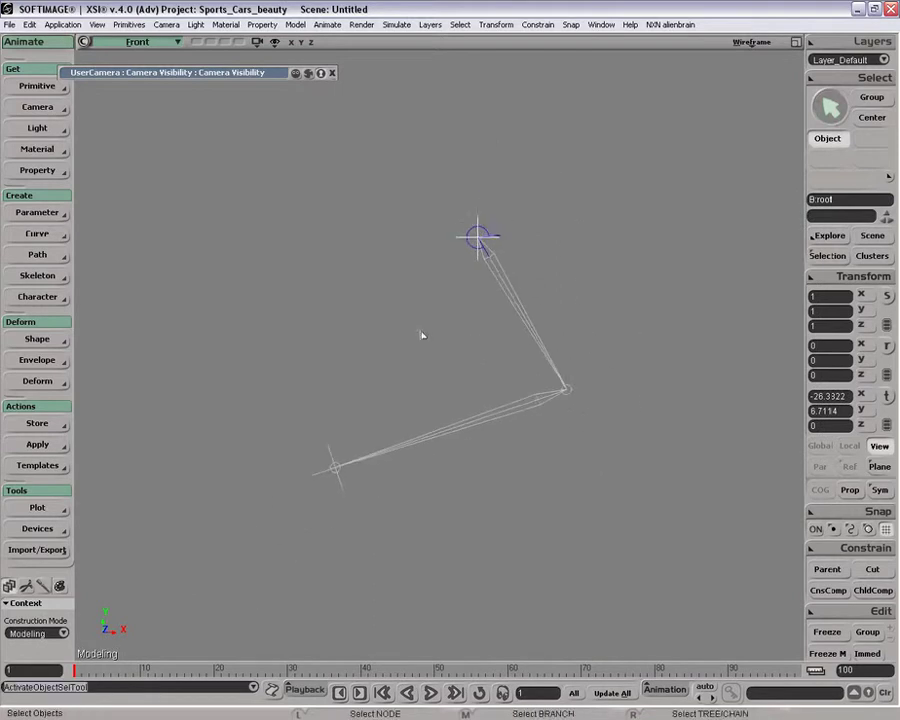
right_click_drag(414, 199, 513, 294)
key("Delete")
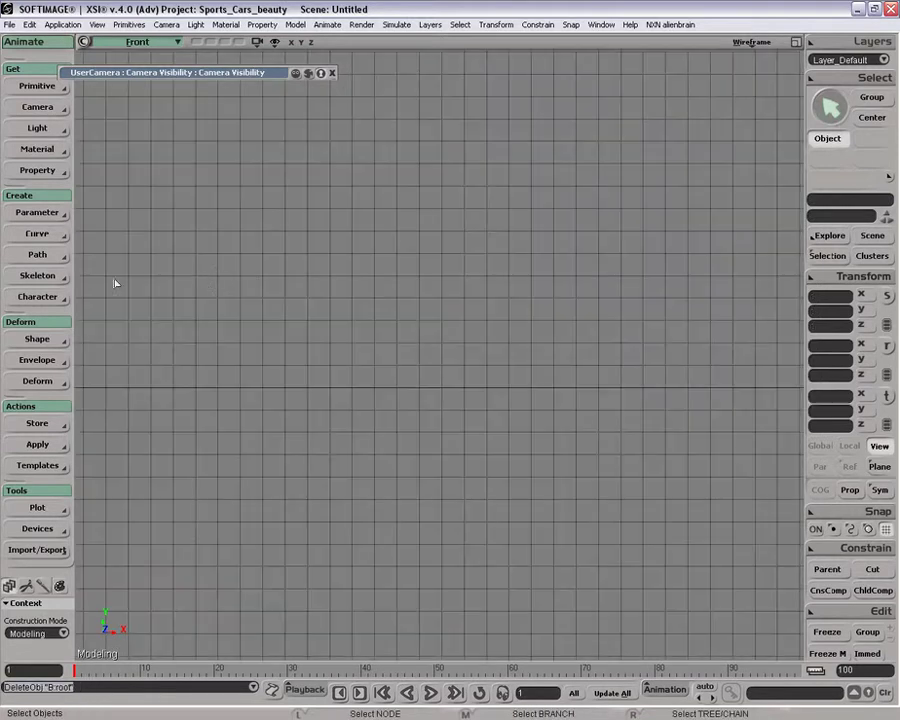
Draw a 2D chain of ten bones in an up-and-down zigzag across the Front view
left_click(38, 275)
left_click(116, 279)
left_click(182, 463)
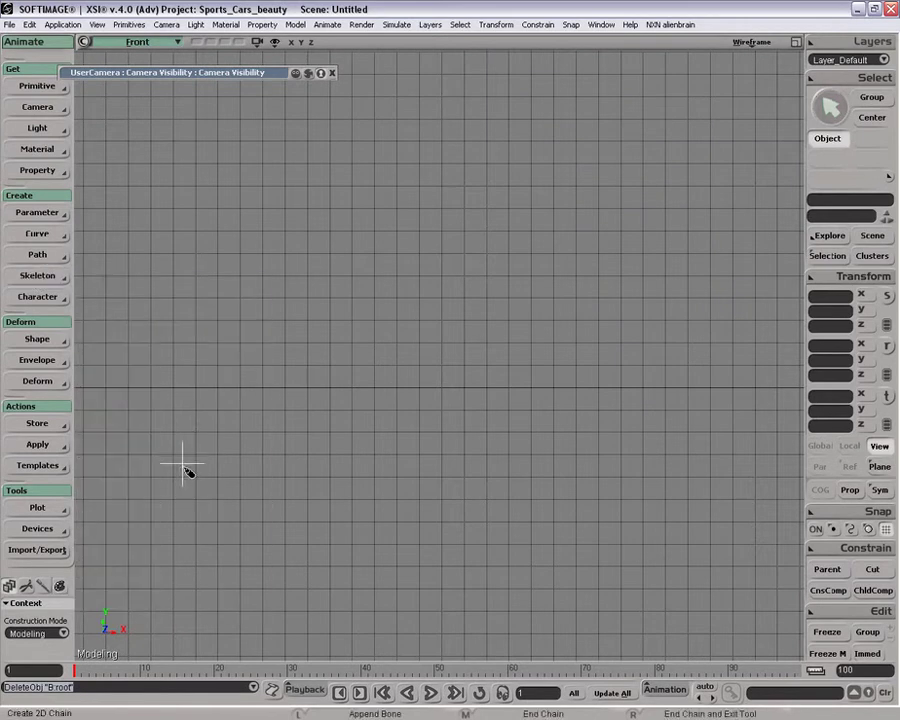
left_click(251, 236)
left_click(291, 464)
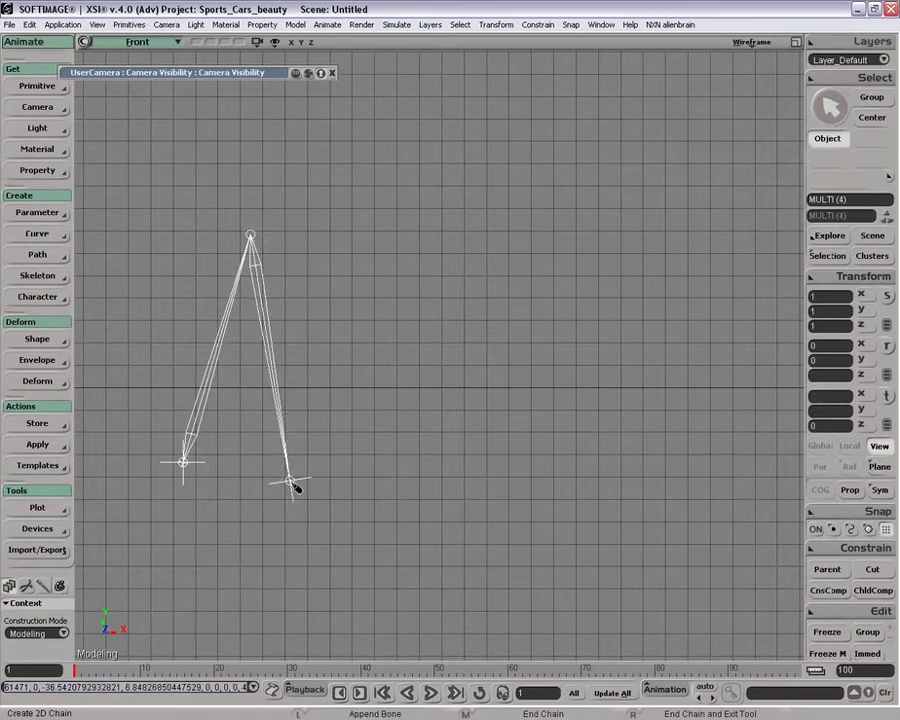
left_click(291, 479)
left_click(377, 232)
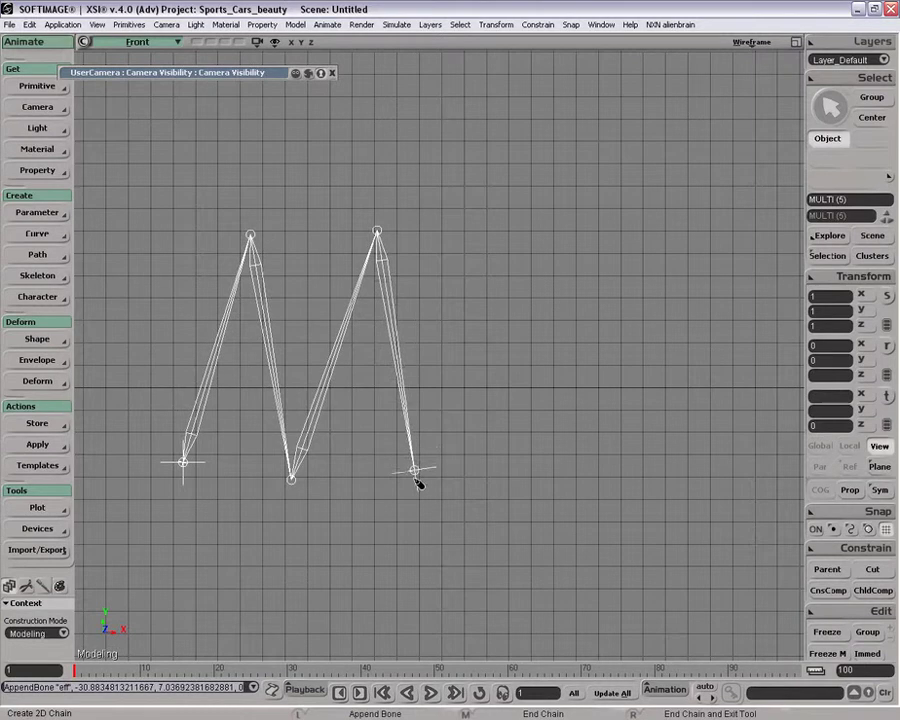
left_click(414, 477)
left_click(467, 246)
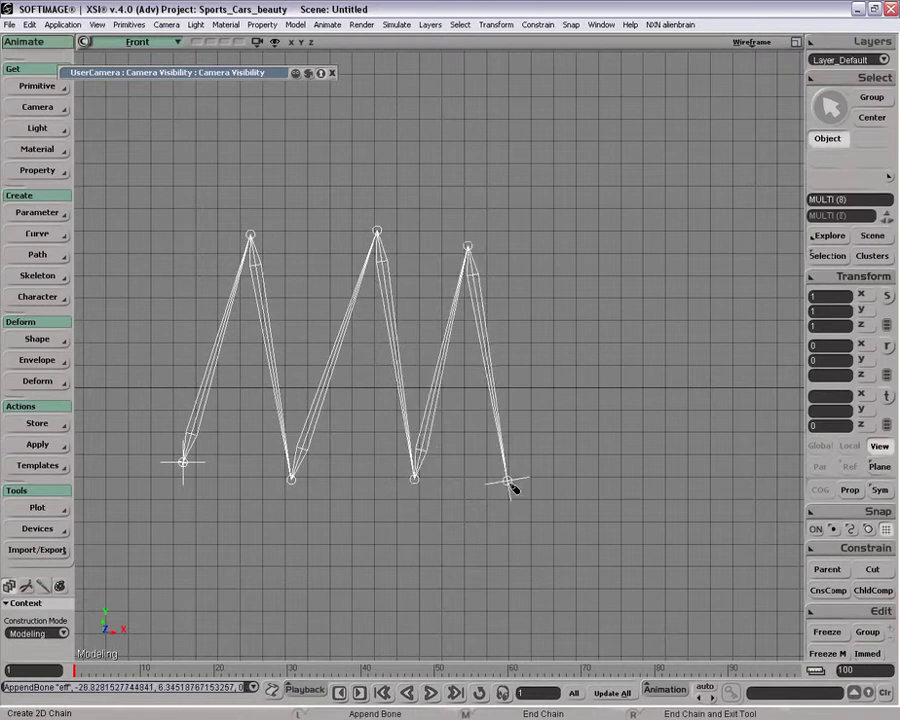
left_click(514, 480)
left_click(573, 246)
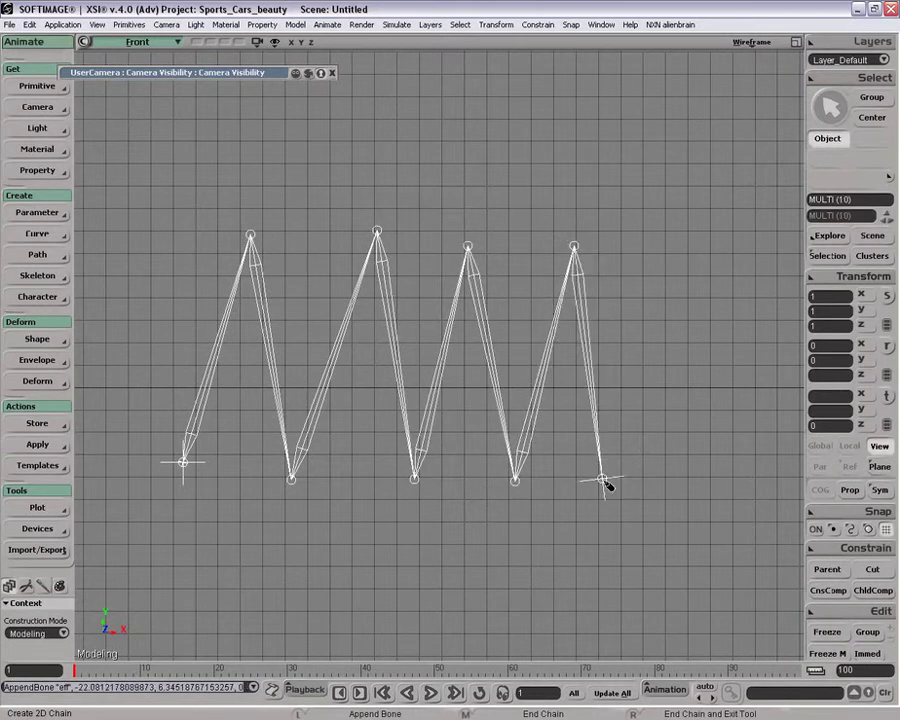
left_click(611, 477)
left_click(680, 236)
left_click(740, 477)
Hide the grid in the Front view and select the bones of the zigzag chain
key("z")
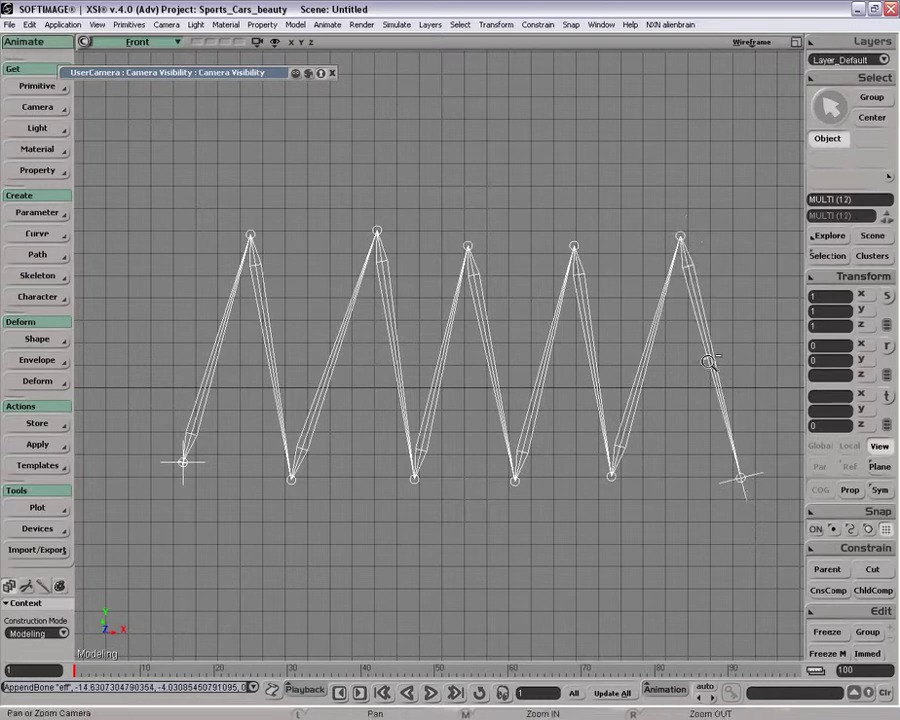
right_click_drag(712, 366, 695, 354)
key("space")
left_click(252, 346)
left_click_drag(330, 352, 669, 330)
key("g")
key("space")
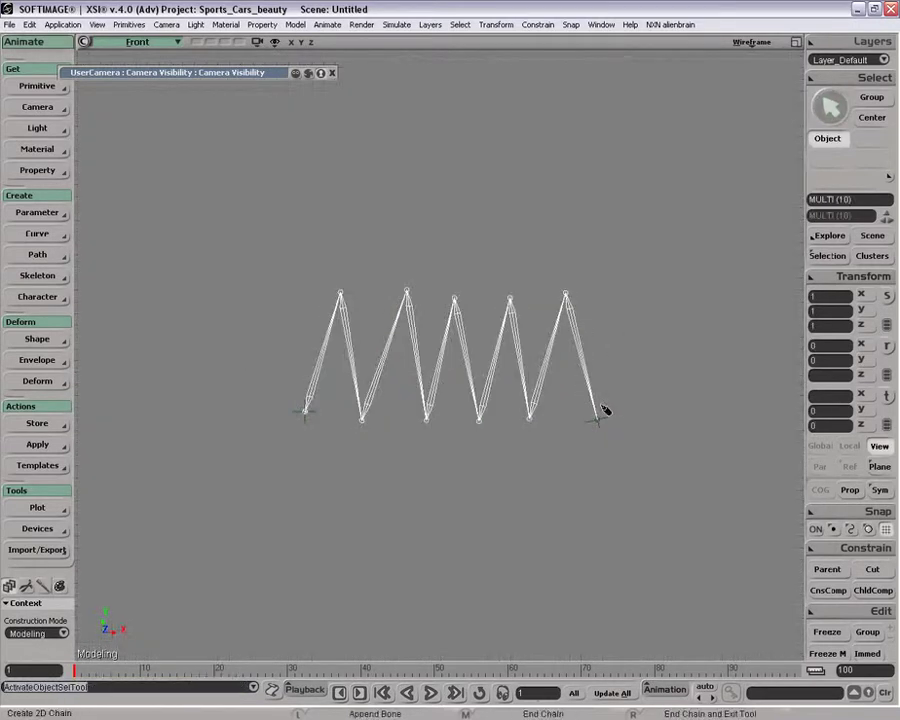
Duplicate the whole zigzag chain and place the copy below the original, at about X -40.5, Y -19
key("space")
right_click(321, 357)
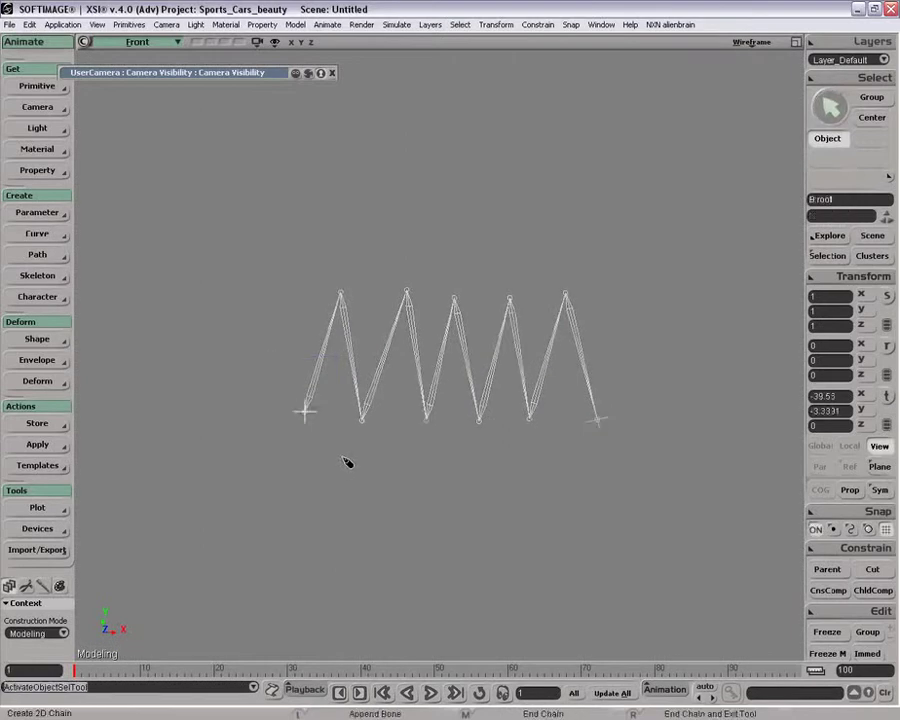
key("ctrl+d")
key("v")
left_click_drag(407, 211, 392, 392)
key("z")
left_click_drag(398, 399, 396, 319)
middle_click_drag(396, 319, 375, 312)
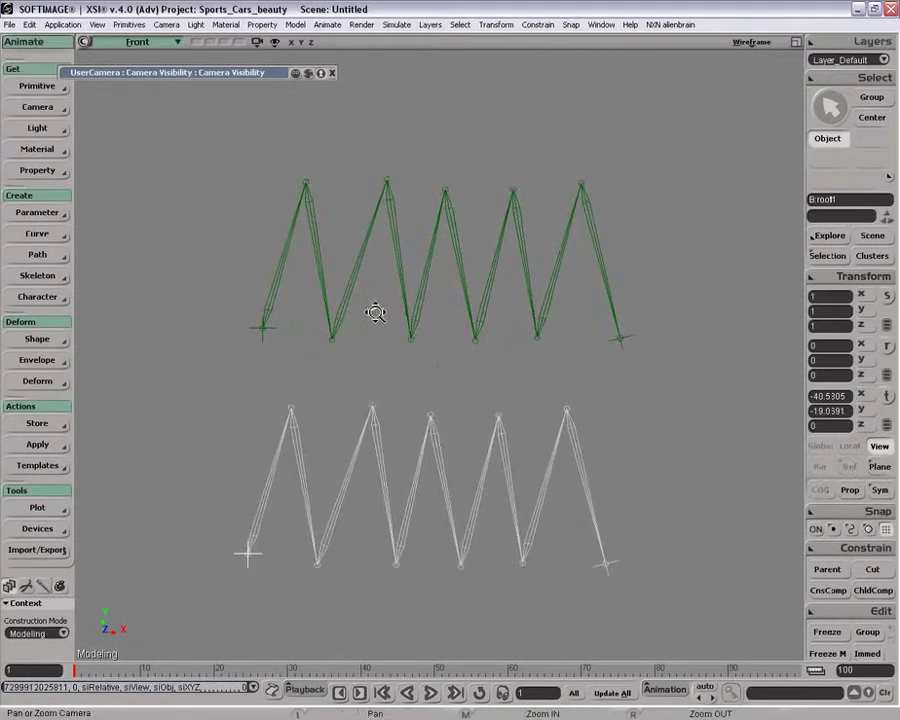
Try moving the upper chain's effector, undo the move, and select the whole upper chain
key("space")
left_click(622, 337)
key("v")
left_click_drag(330, 352, 469, 329)
key("ctrl+z")
key("space")
right_click(275, 283)
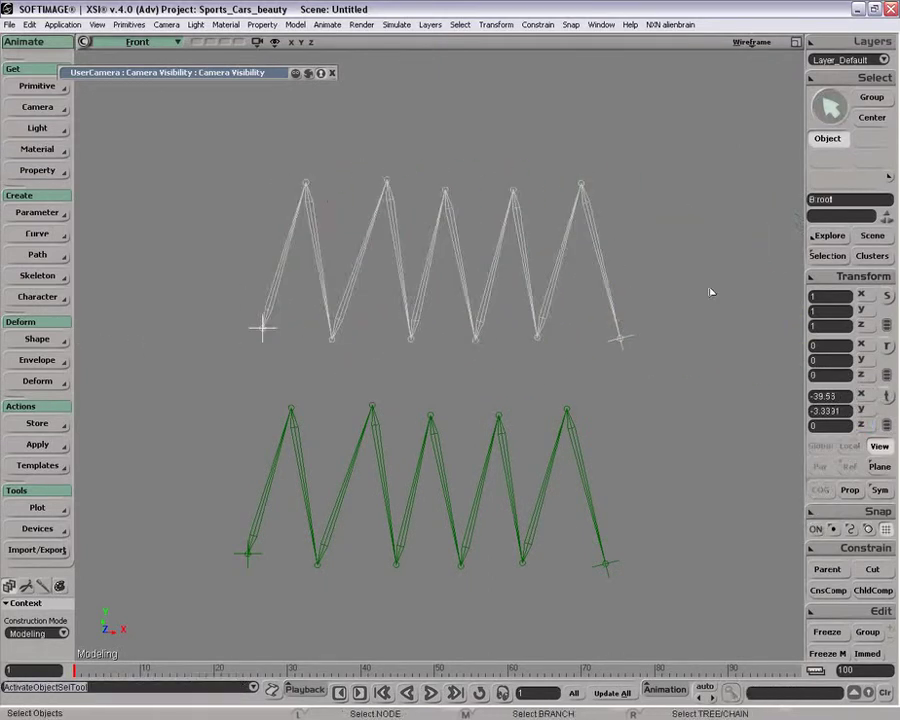
Pull the upper chain's effector once more from a wider view and undo the movement
key("z")
right_click(530, 371)
right_click(530, 371)
left_click(553, 345)
key("v")
mouse_move(597, 398)
left_mouse_down()
mouse_move(758, 398)
mouse_move(610, 396)
mouse_move(589, 385)
left_mouse_up()
key("ctrl+z")
Select all bones of the lower chain and open their shared properties
key("space")
left_click_drag(240, 424, 764, 446)
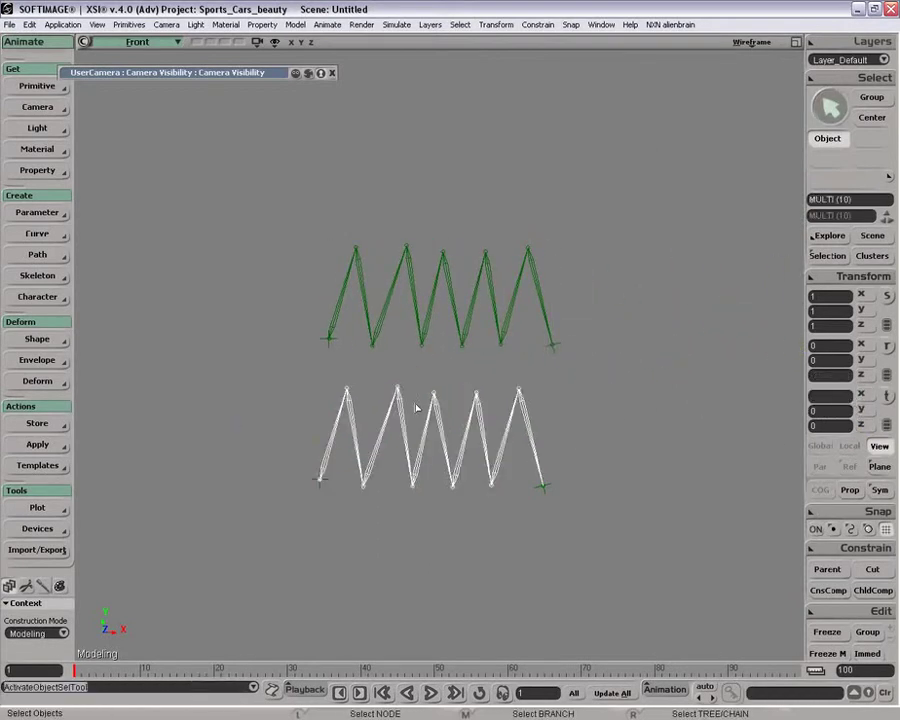
key("Return")
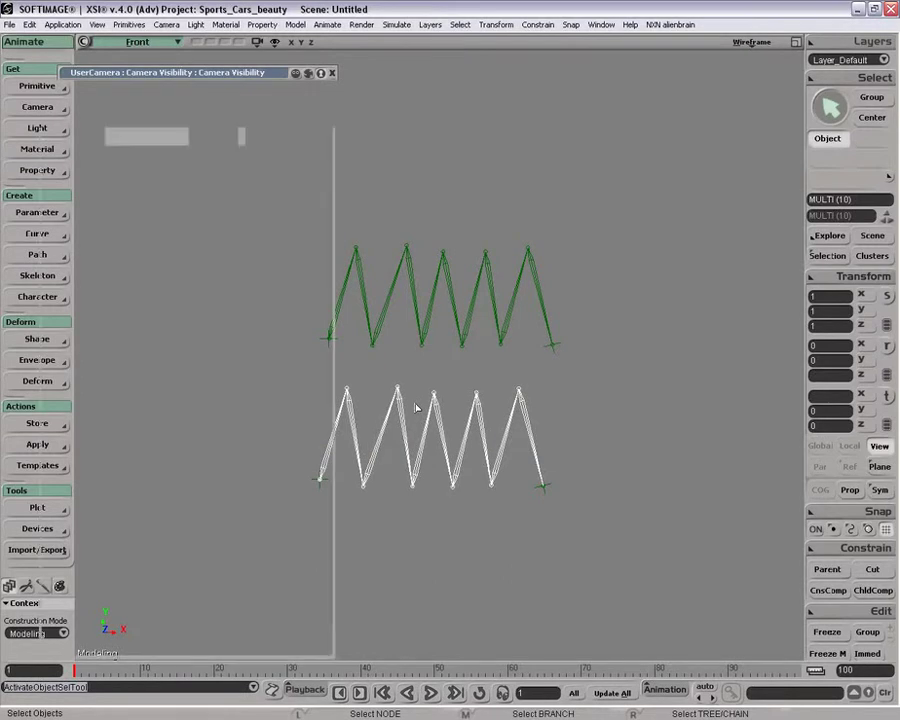
key("z")
left_click_drag(361, 350, 446, 338)
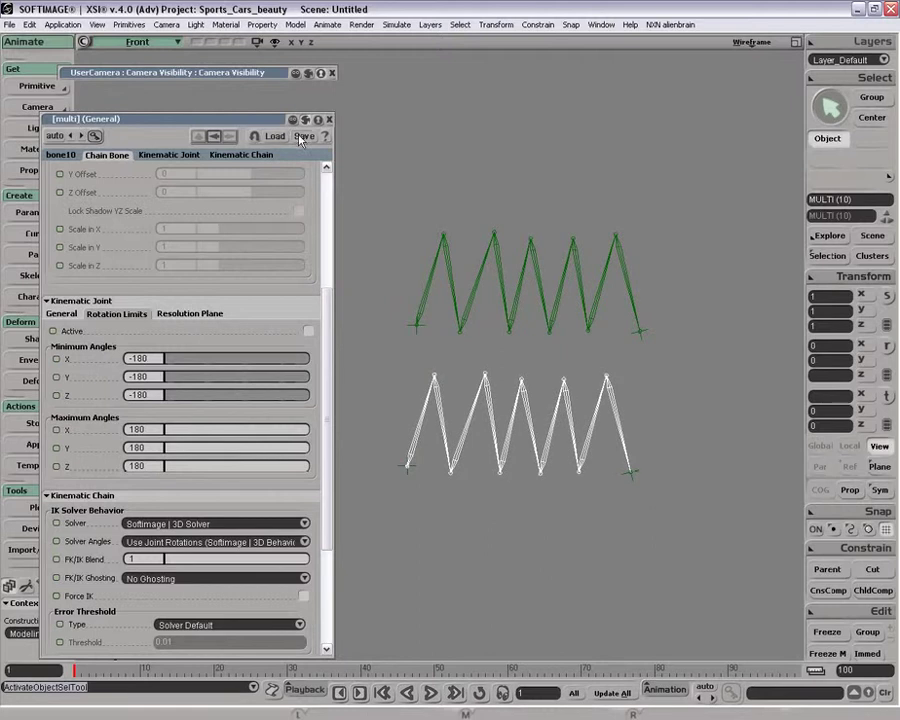
Enable Use Stiffness for the lower chain's bones and set a linear Stiffness of L(0,1) in the general joint properties
scroll(310, 365, "down", 5)
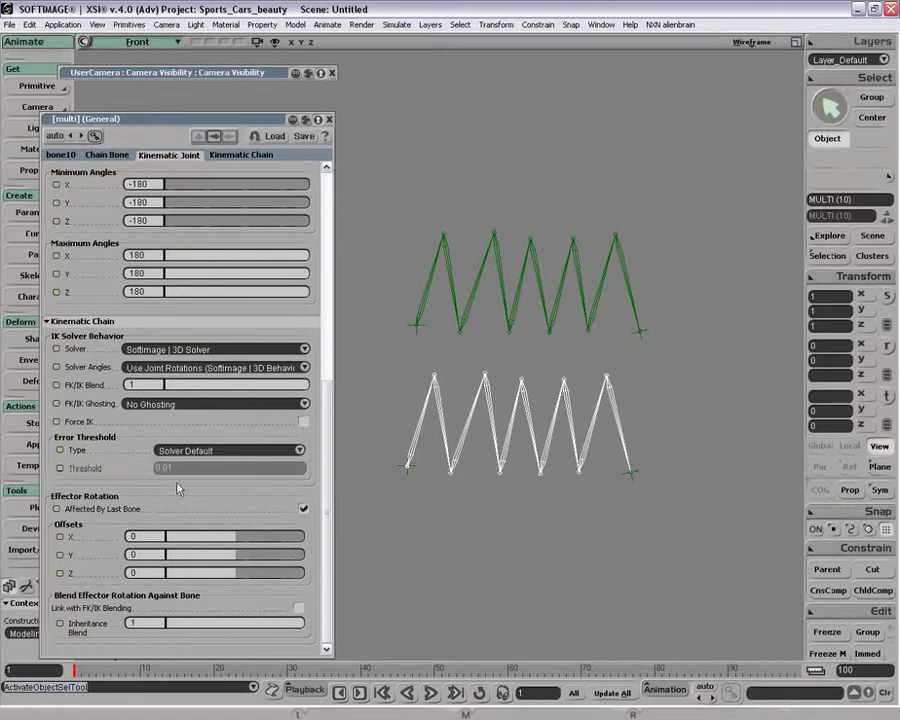
scroll(320, 367, "up", 5)
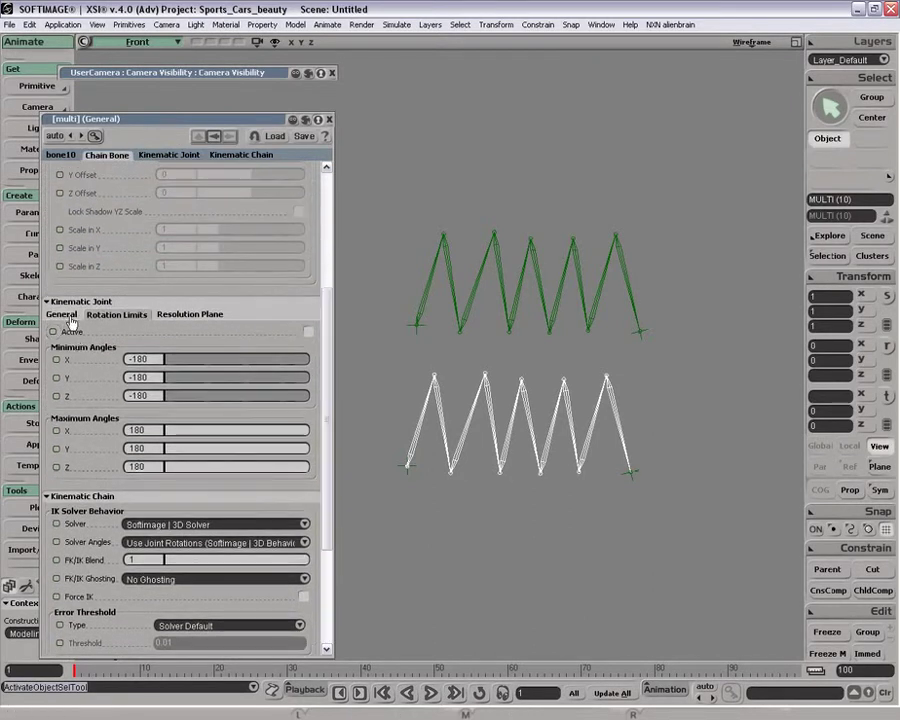
left_click(71, 320)
scroll(318, 400, "down", 2)
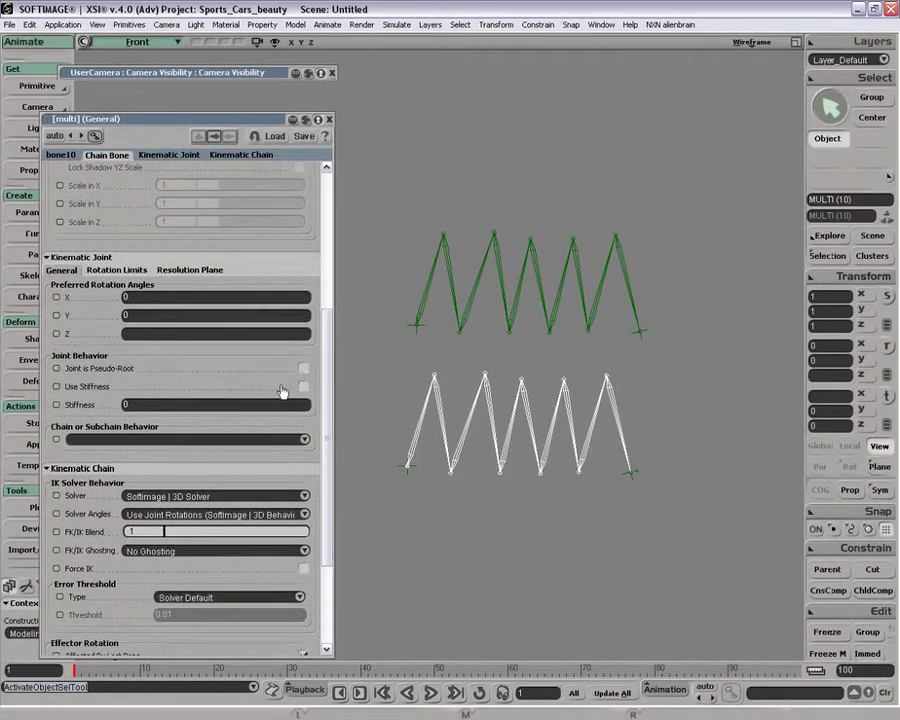
left_click(303, 386)
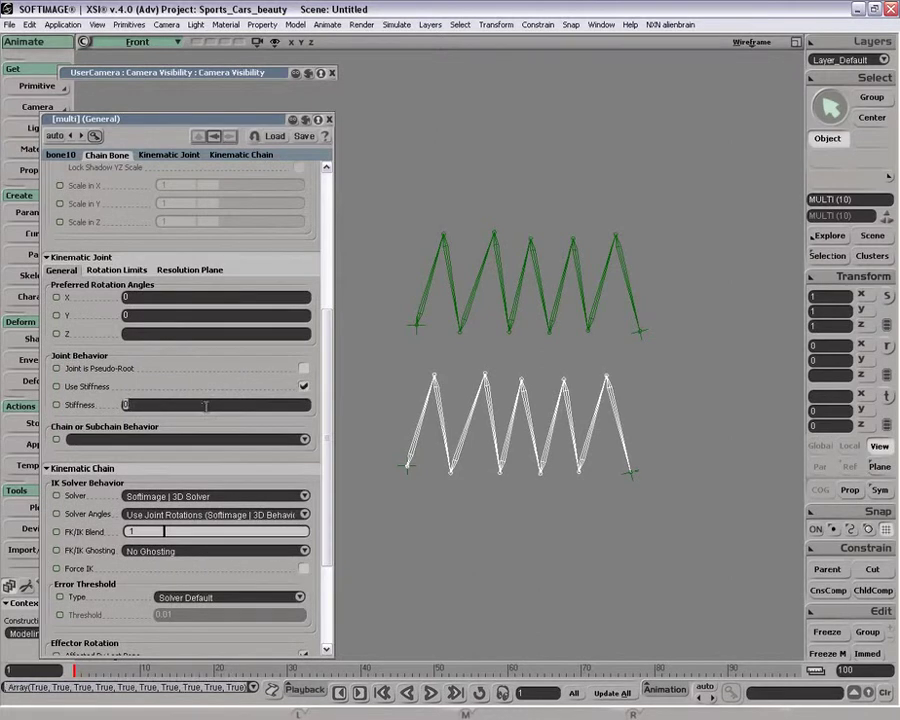
type(".9")
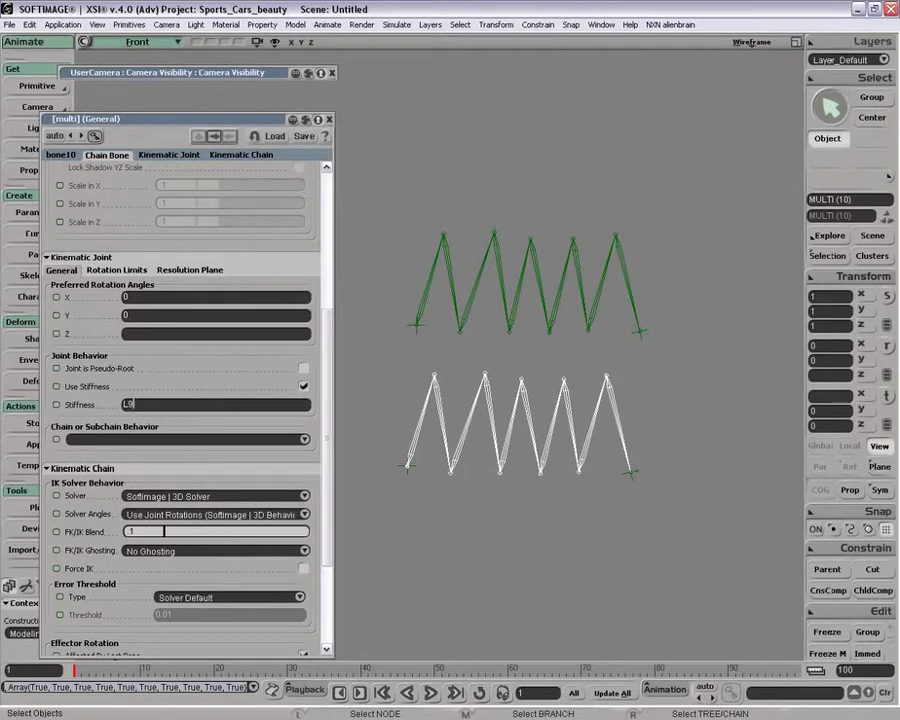
key("BackSpace")
type("0)")
type(")")
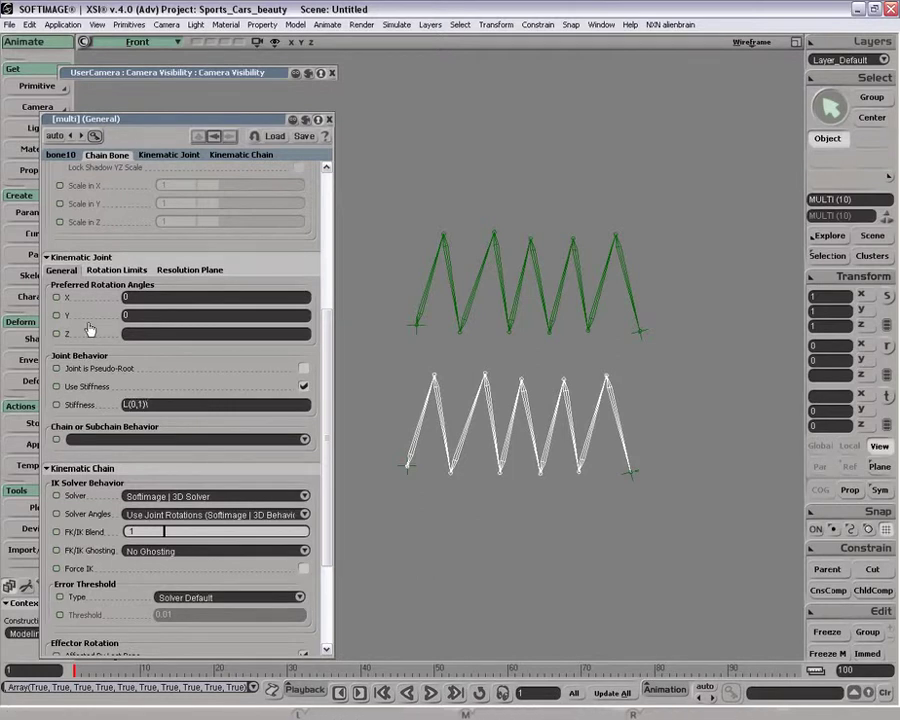
key("Return")
Test the stiffness by moving the lower chain's effector outward, and undo the move
key("space")
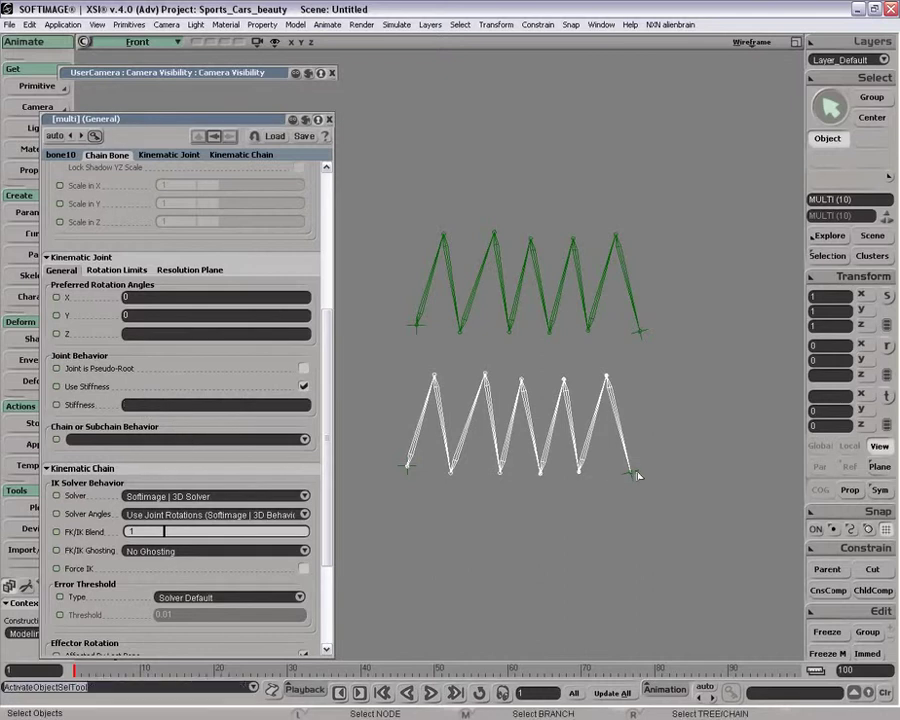
left_click(632, 471)
key("v")
left_click_drag(585, 504, 690, 485)
key("space")
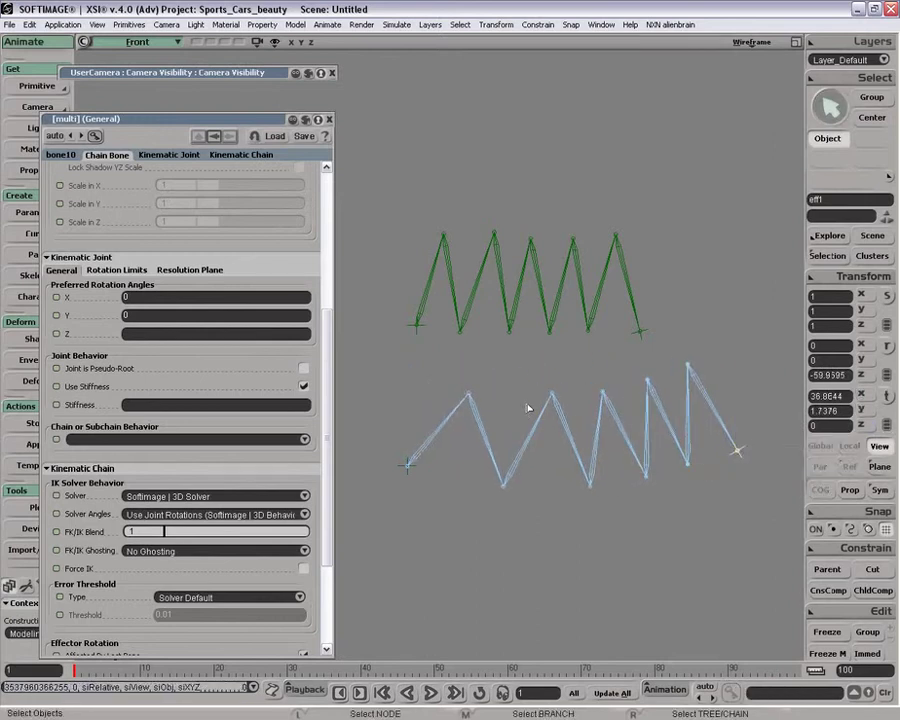
key("ctrl+z")
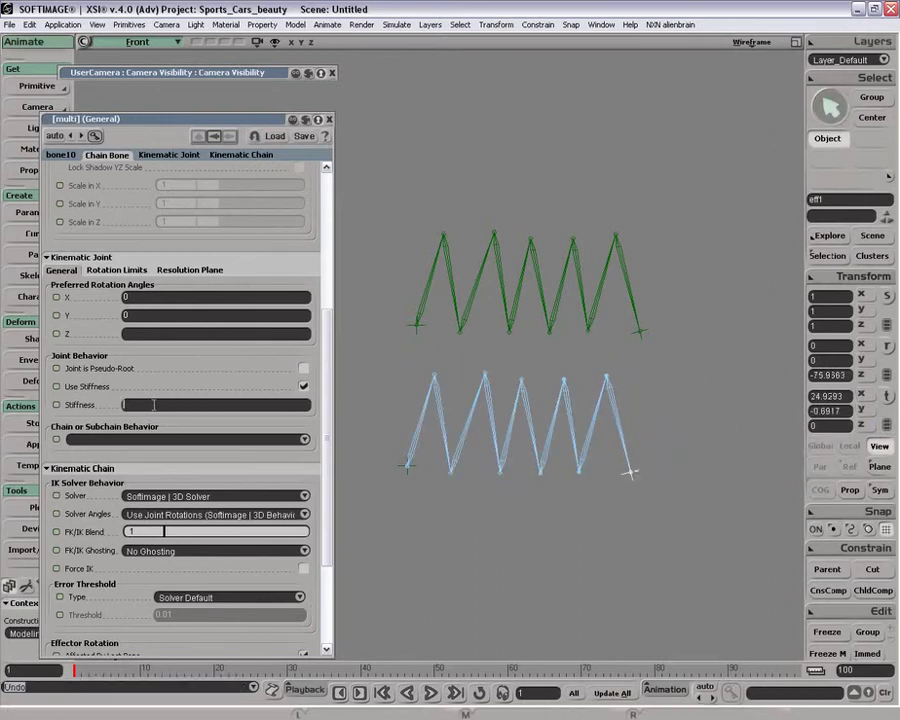
Set the lower bones' Stiffness to L(1,0), test it by moving the chain's effector, and undo the move
type("L(1,0")
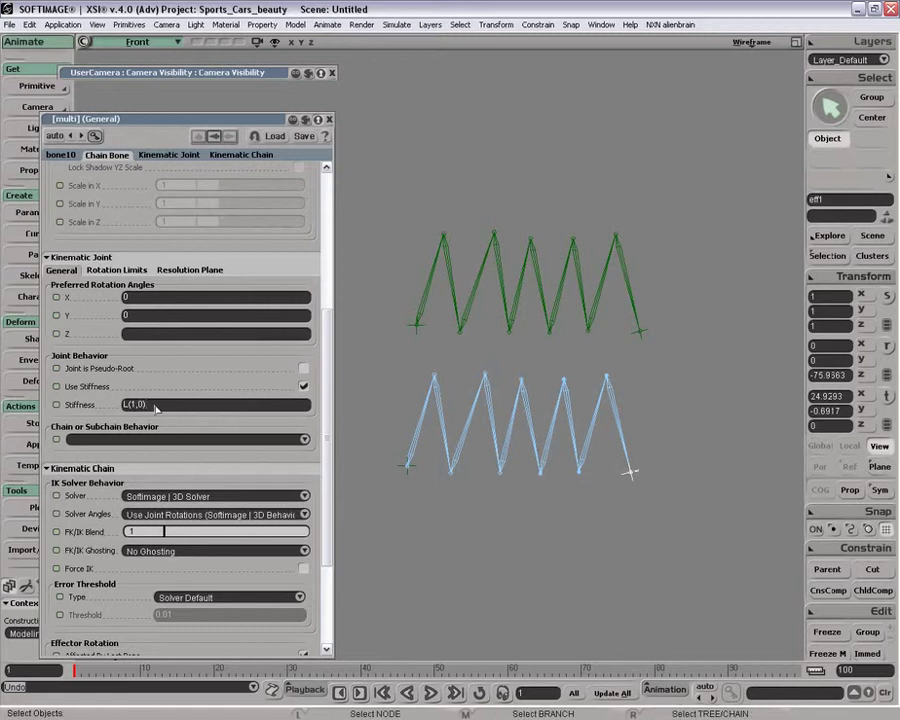
key("Return")
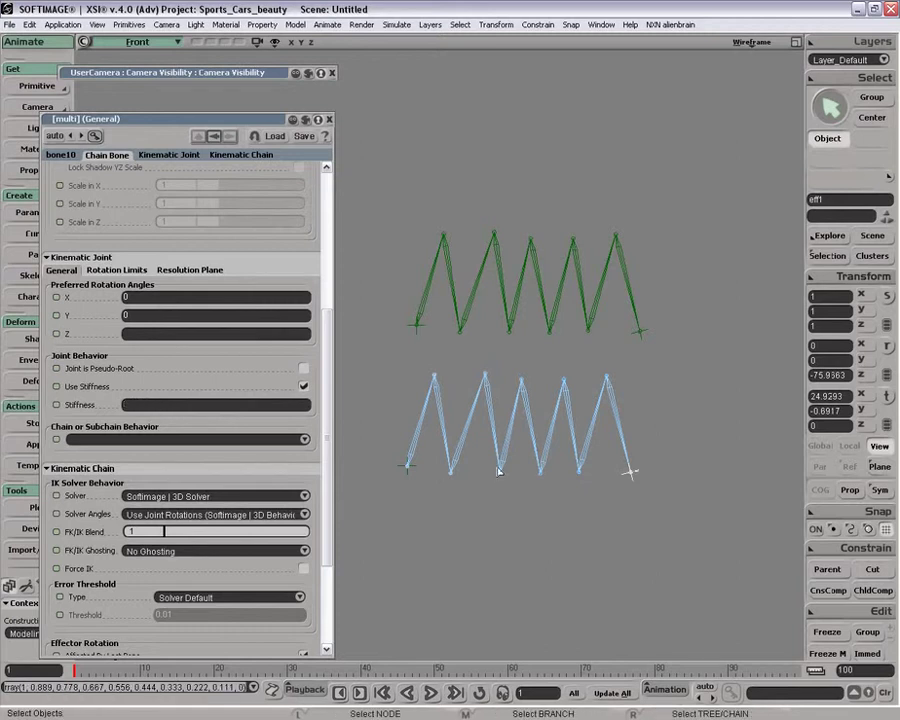
key("v")
left_click_drag(416, 491, 488, 464)
key("space")
key("ctrl+z")
left_click(518, 178)
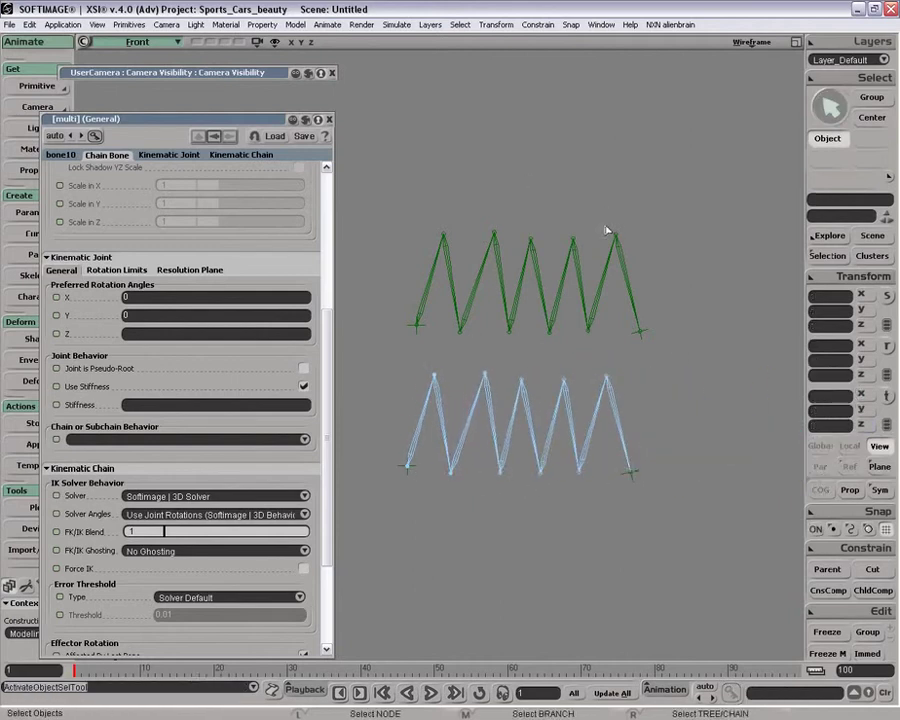
Return to the four-viewport layout and close the bone properties, leaving free space beside the chains in the Right view
left_click(795, 42)
key("z")
right_click(617, 440)
right_click(617, 441)
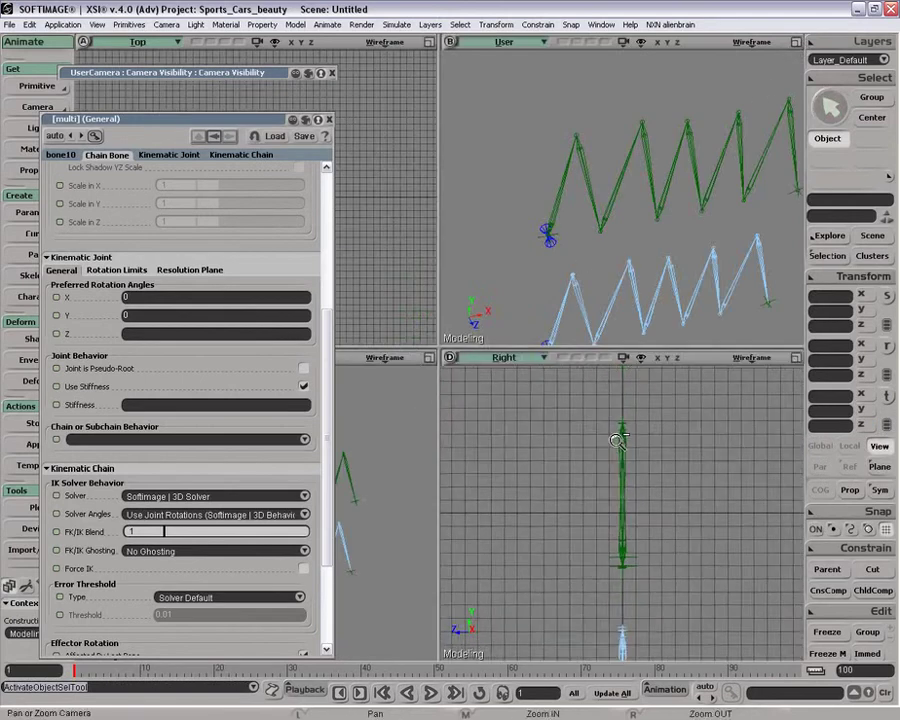
right_click(617, 440)
right_click(617, 440)
left_click(329, 119)
key("z")
mouse_move(571, 428)
left_mouse_down()
mouse_move(485, 396)
mouse_move(471, 372)
left_mouse_up()
Draw a three-bone zigzag 2D chain running downward beside the existing chains in the Right view
left_click(37, 275)
left_click(110, 281)
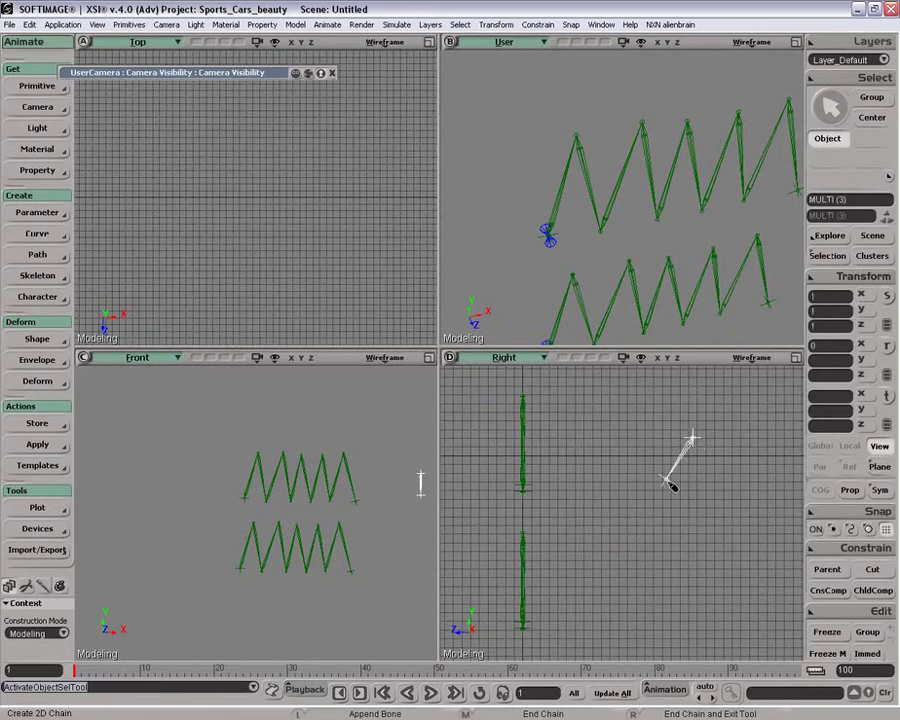
left_click(667, 488)
left_click(672, 577)
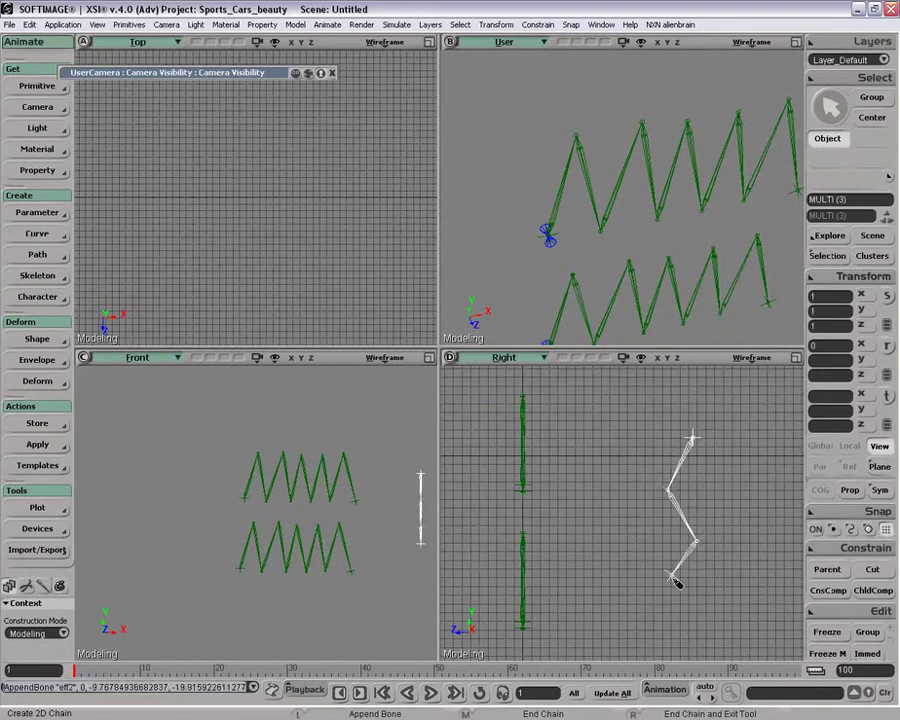
right_click(697, 485)
Maximize the Right view around the new three-bone chain and hide its grid
left_click(793, 357)
key("z")
middle_click_drag(424, 254, 518, 315)
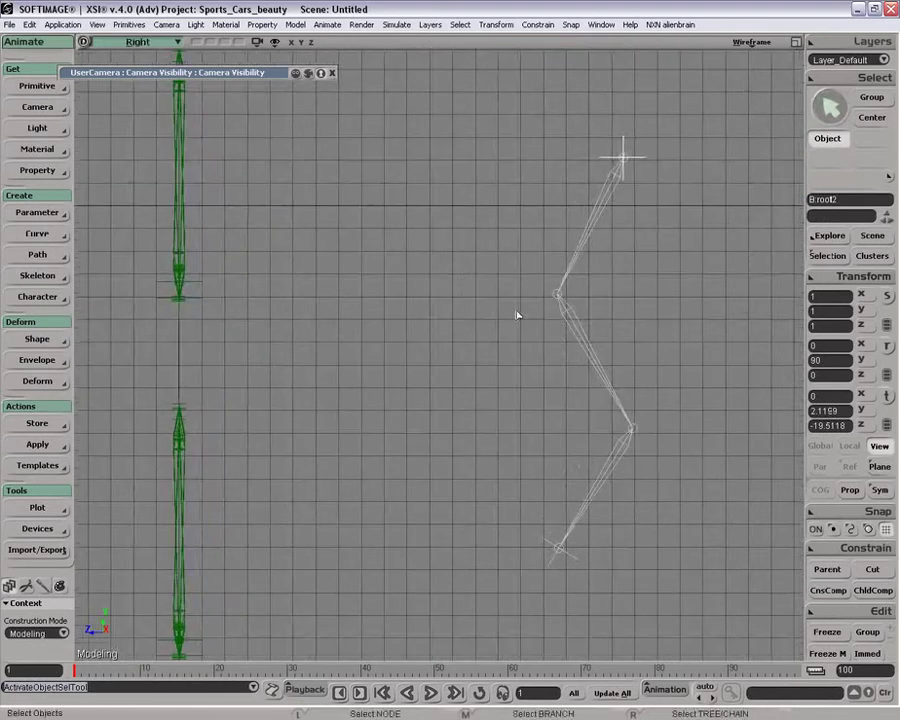
key("g")
left_click(598, 368)
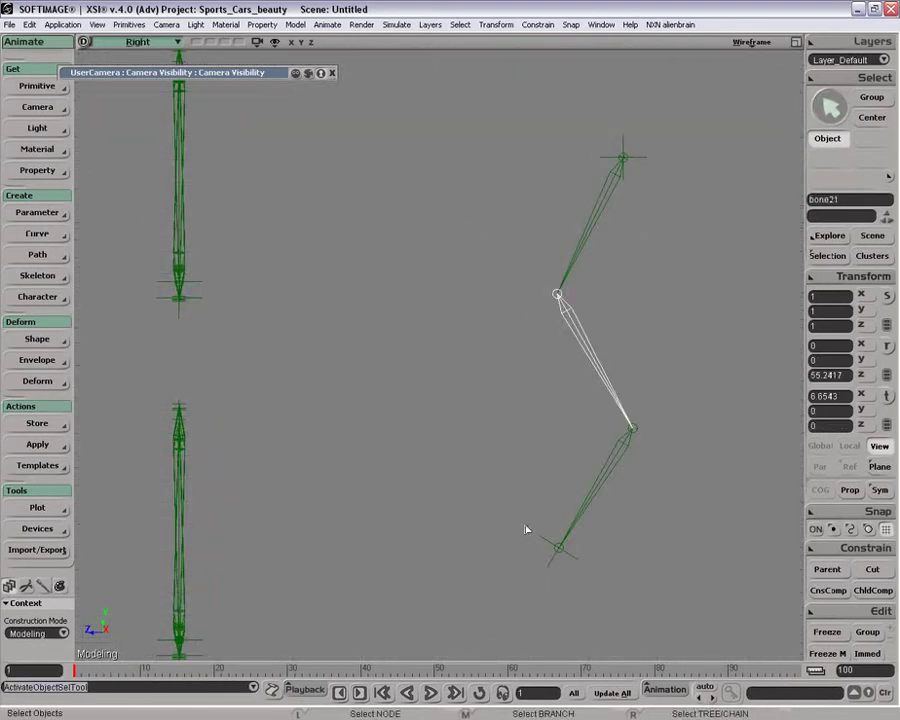
Move the three-bone chain's effector to bend the chain, ending at about X -3.66, Y -15.63
left_click(557, 547)
key("v")
middle_click_drag(472, 426, 486, 426)
left_click_drag(624, 597, 538, 570)
key("space")
key("a")
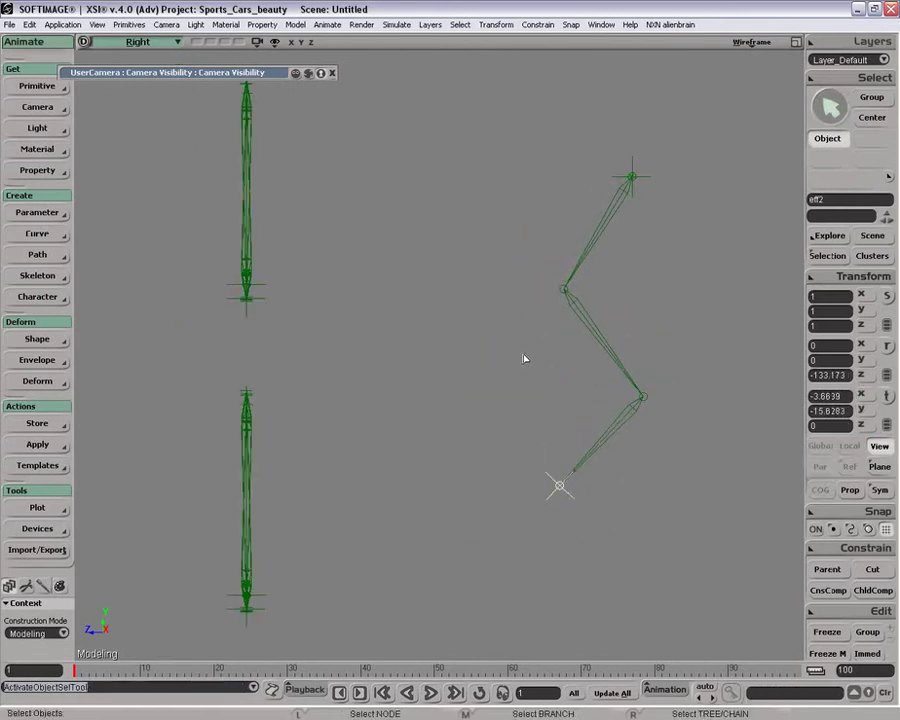